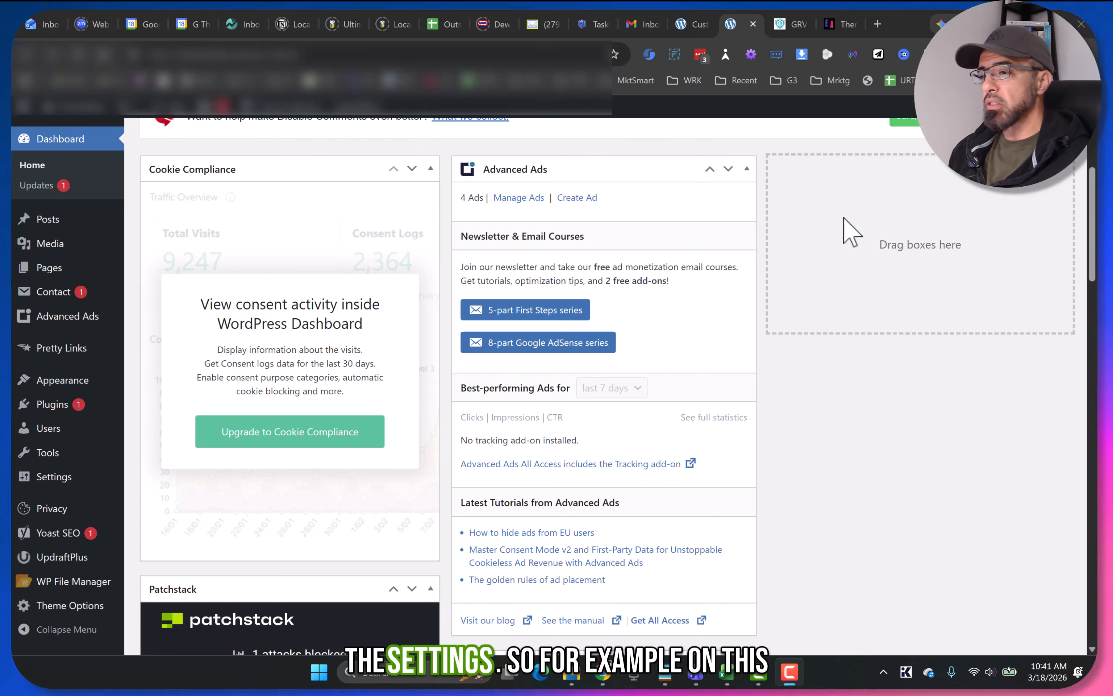
- Switch to the site's Divi Theme Options and examine the Integration field for adding code to the <head> of the blog
left_click(842, 24)
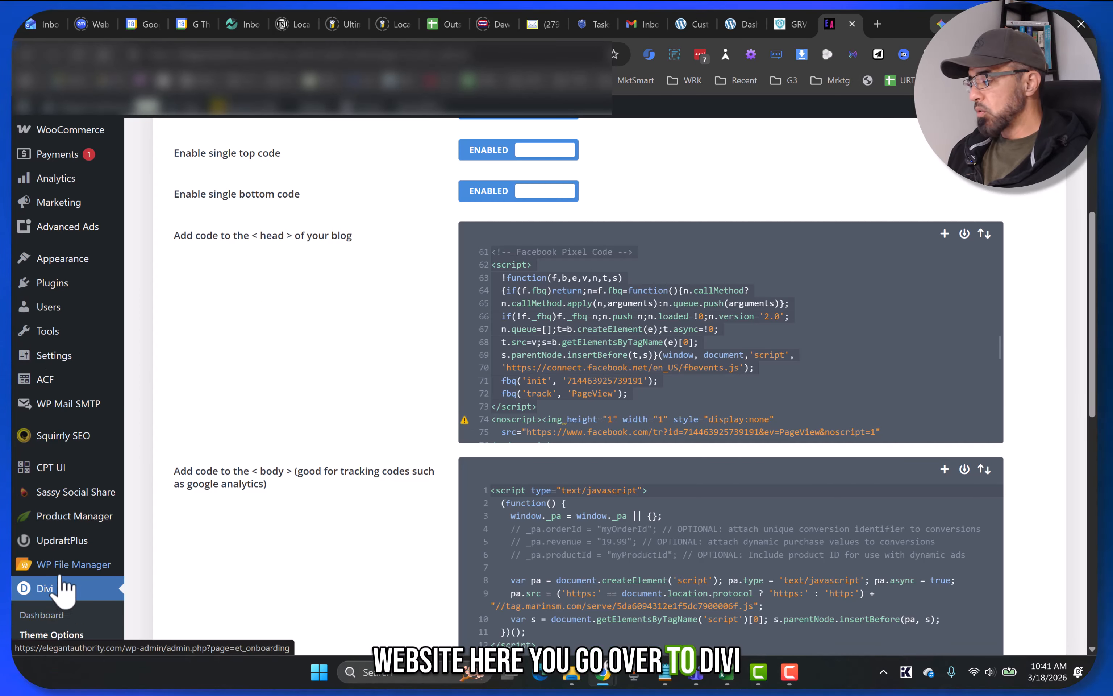
scroll(393, 286, "up", 6)
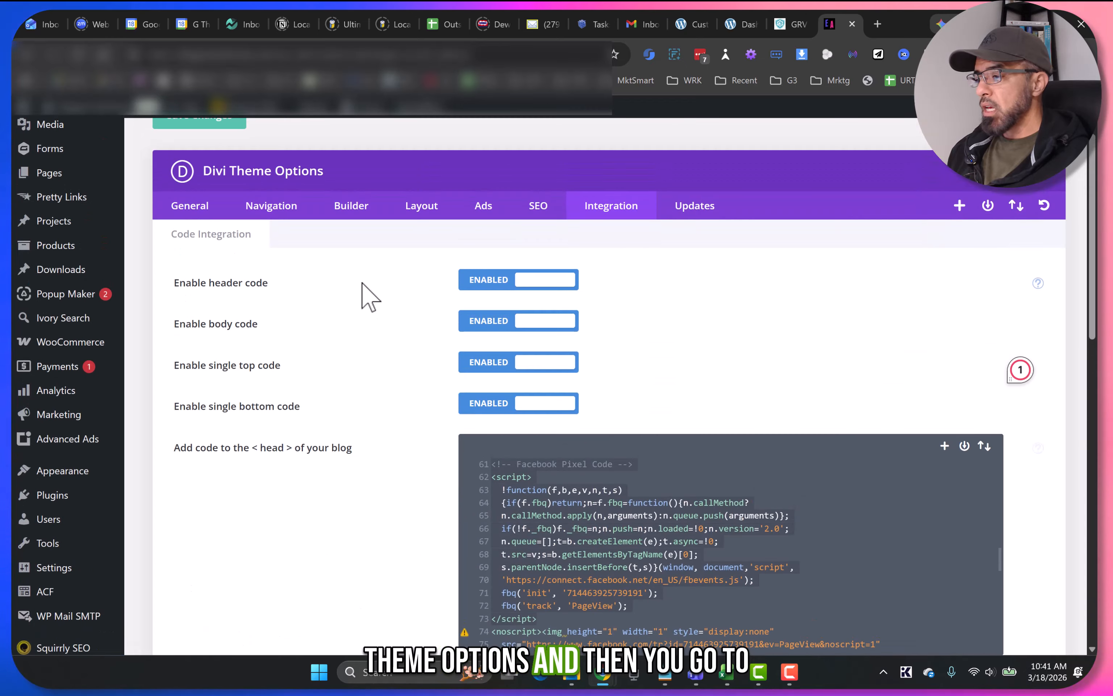
scroll(641, 322, "down", 6)
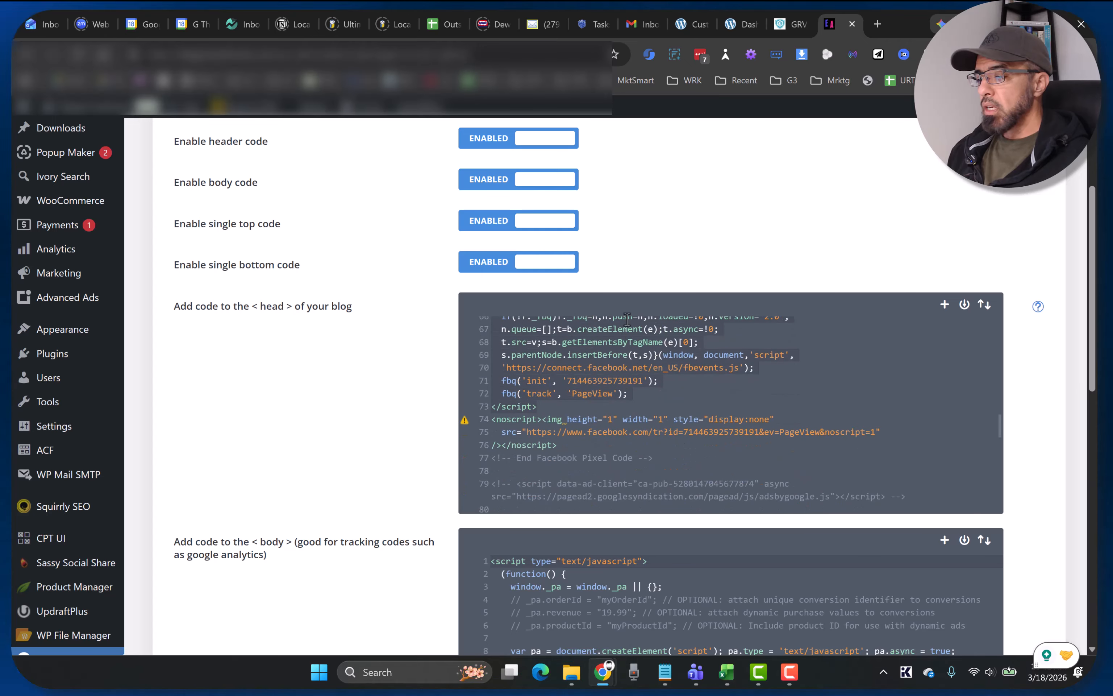
scroll(637, 363, "up", 2)
left_click_drag(266, 351, 258, 323)
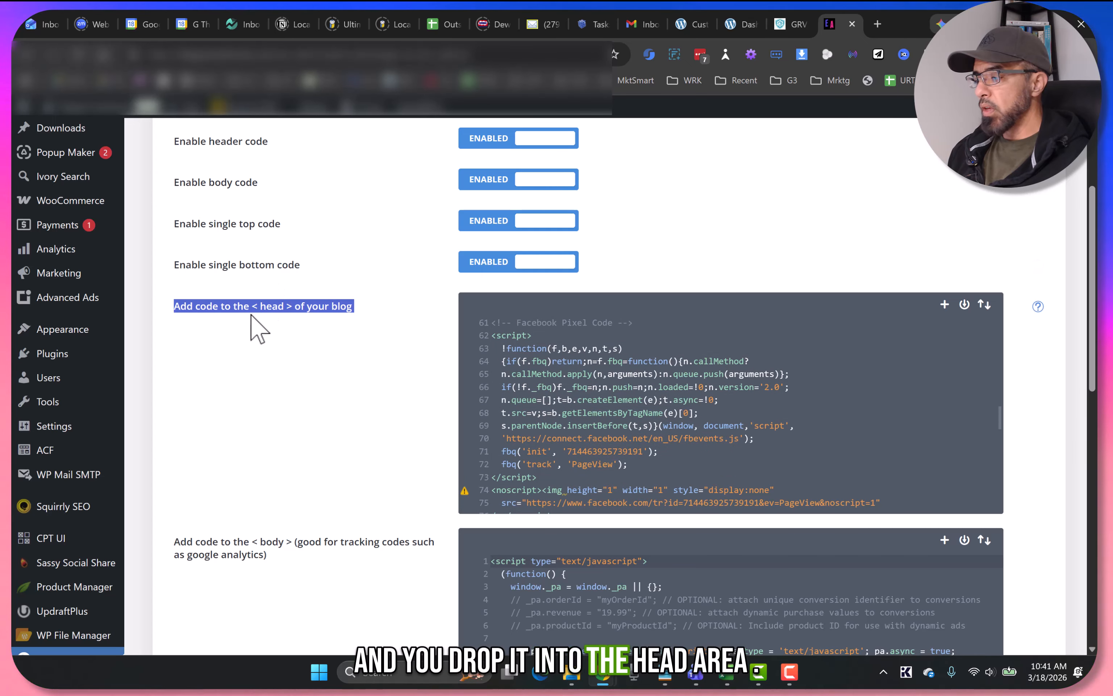
left_click(256, 305)
triple_click(257, 306)
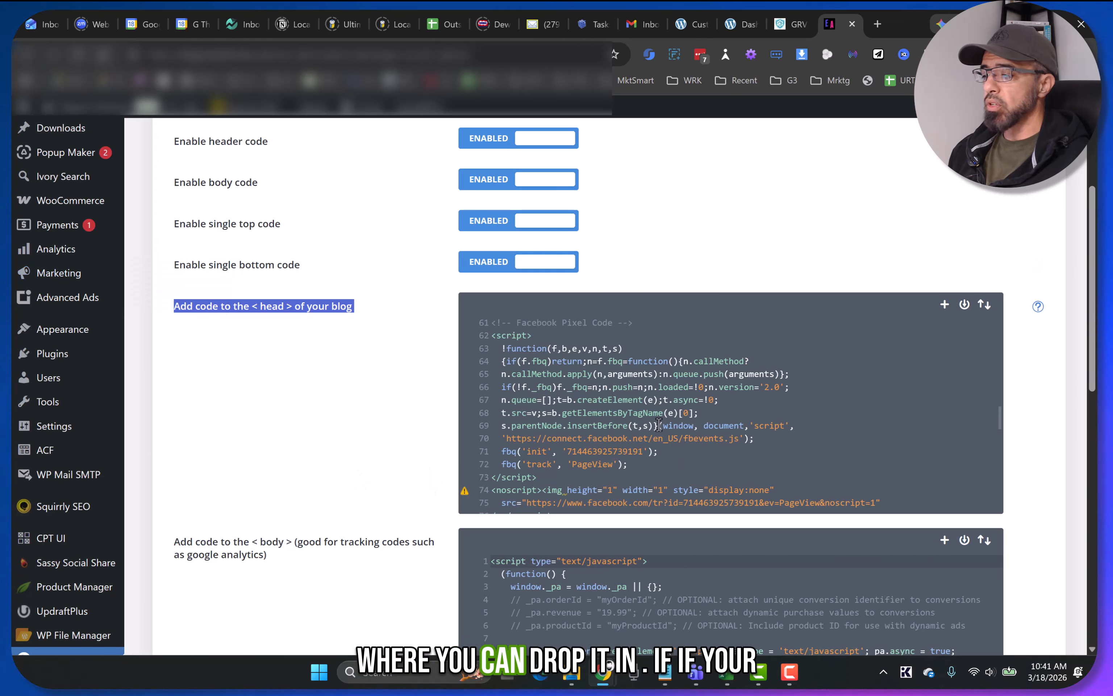
scroll(646, 430, "down", 2)
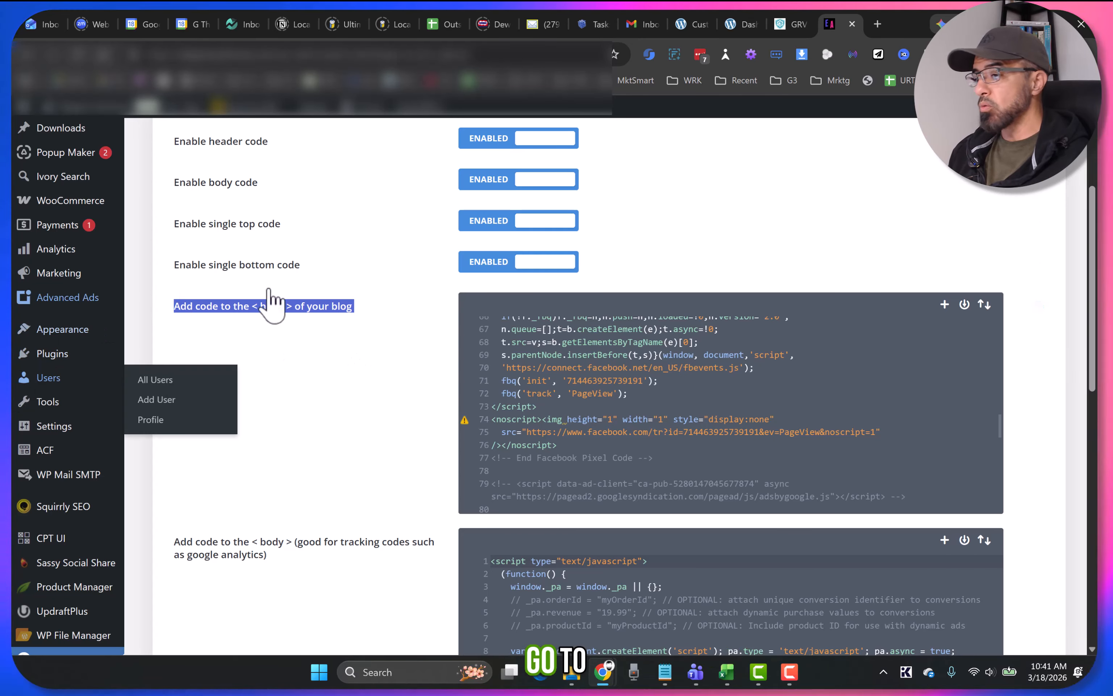
- Open the DIVI Child theme's header.php in the Theme File Editor and find its head section
mouse_move(36, 328)
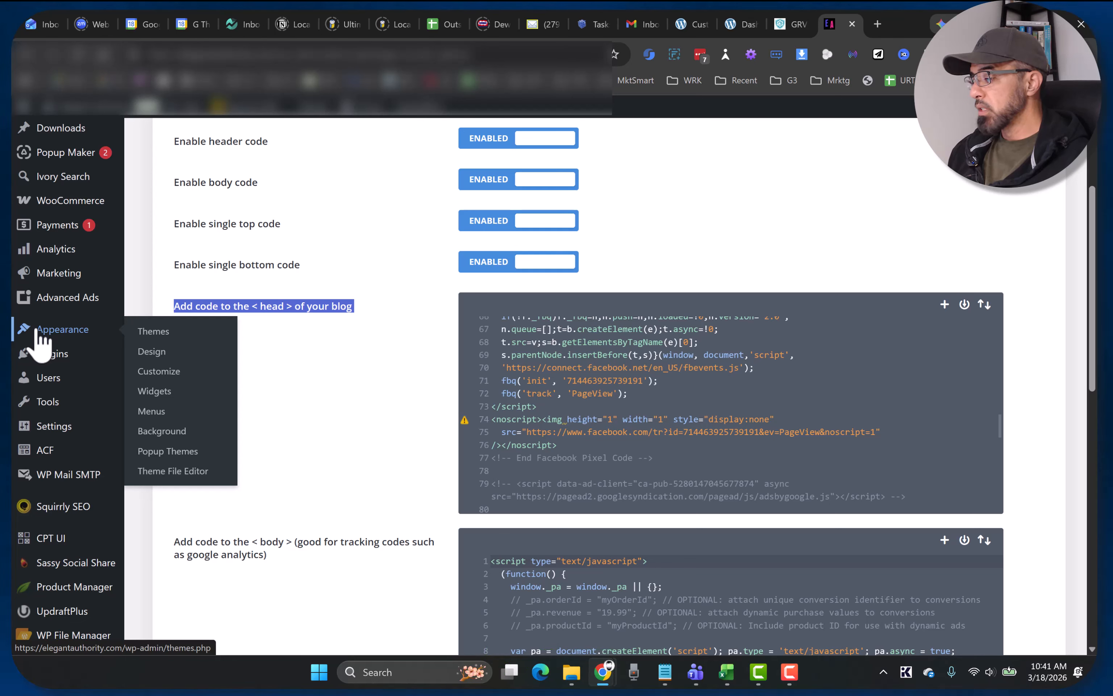
left_click(175, 479)
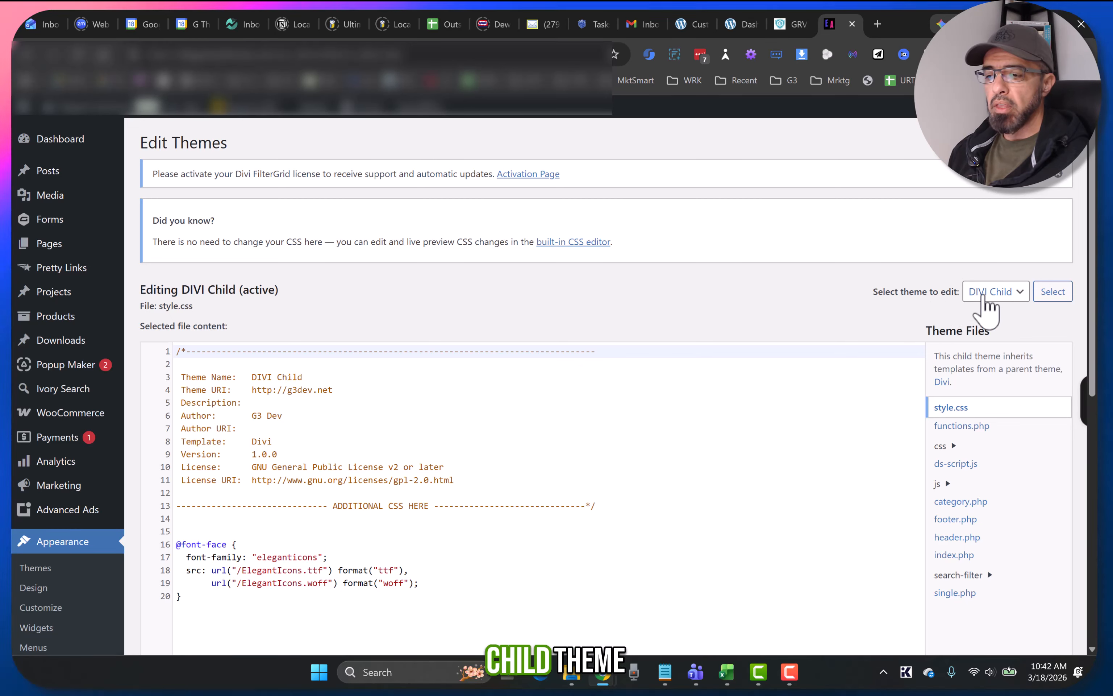
scroll(859, 348, "down", 1)
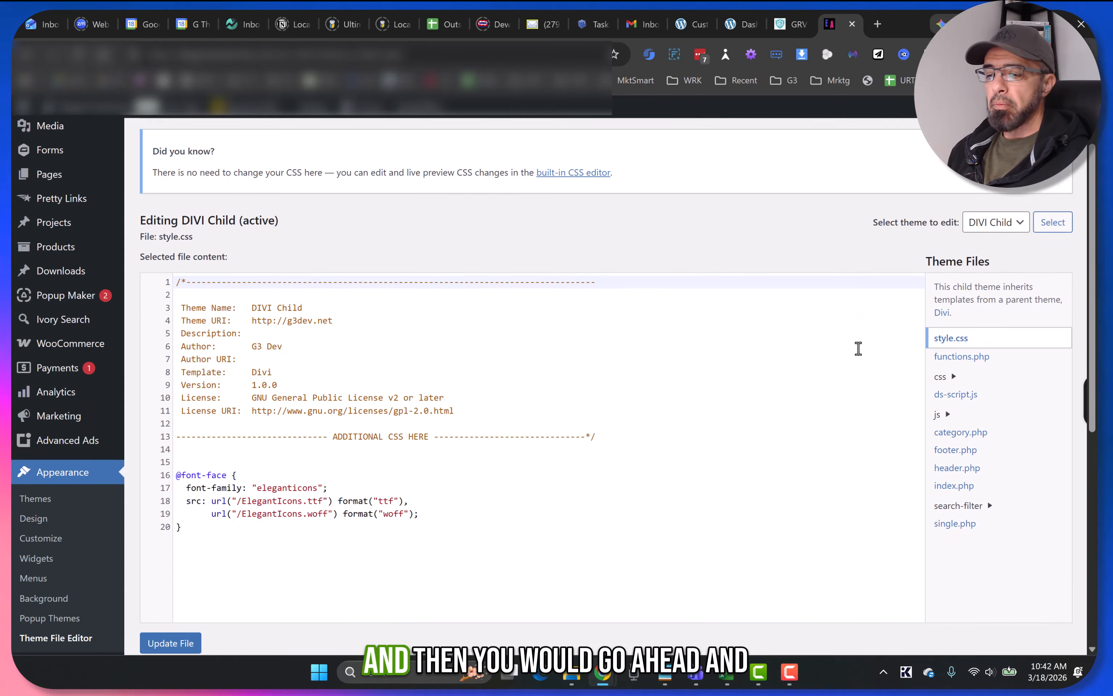
scroll(859, 349, "down", 1)
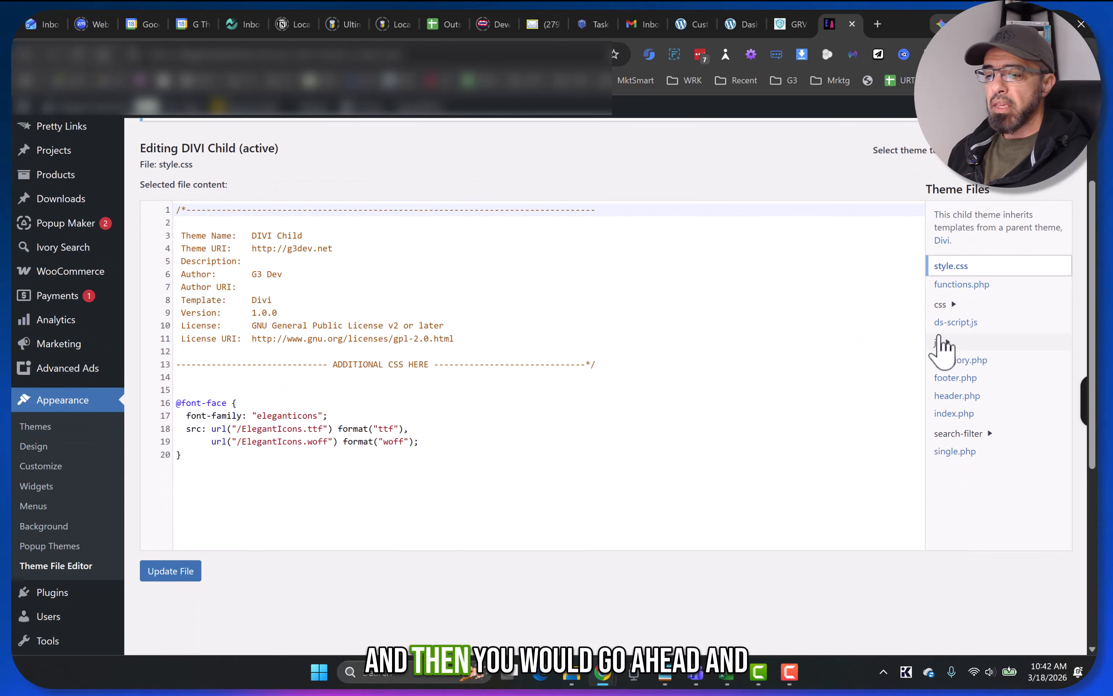
left_click(956, 396)
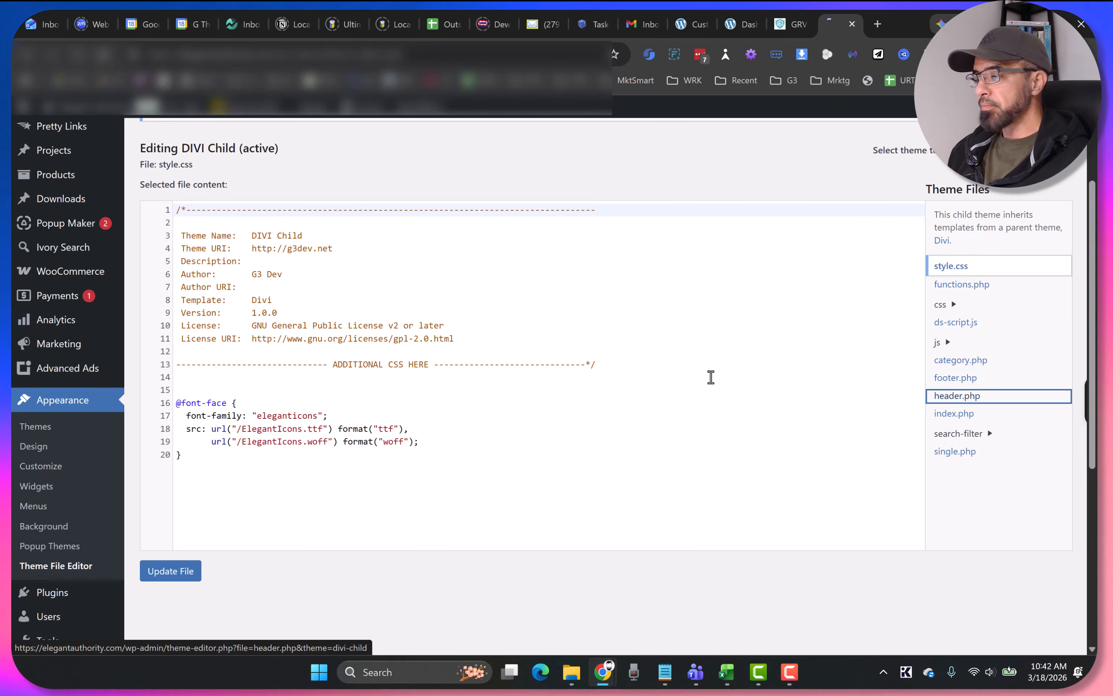
scroll(501, 382, "down", 4)
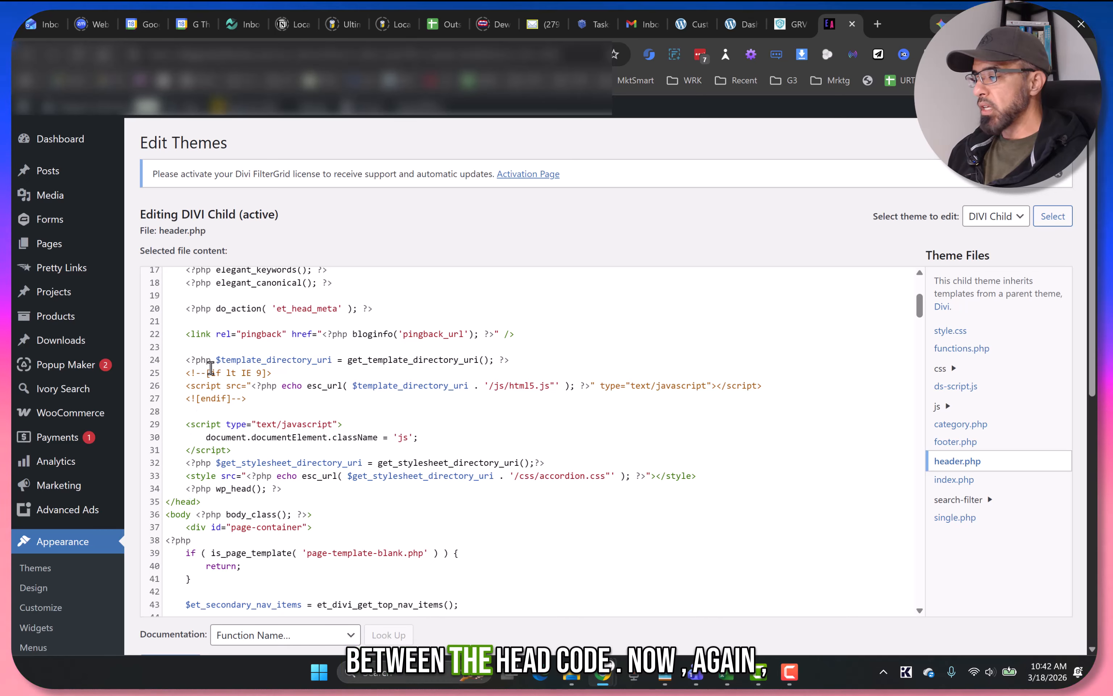
scroll(212, 369, "up", 3)
scroll(185, 372, "down", 2)
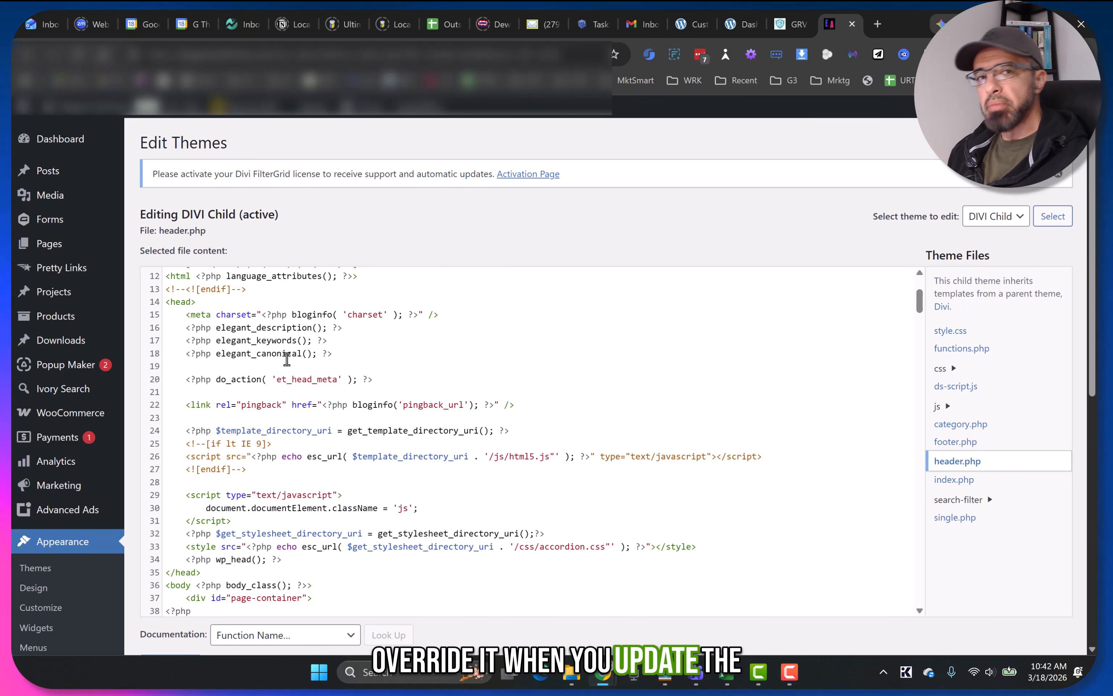
scroll(285, 368, "down", 2)
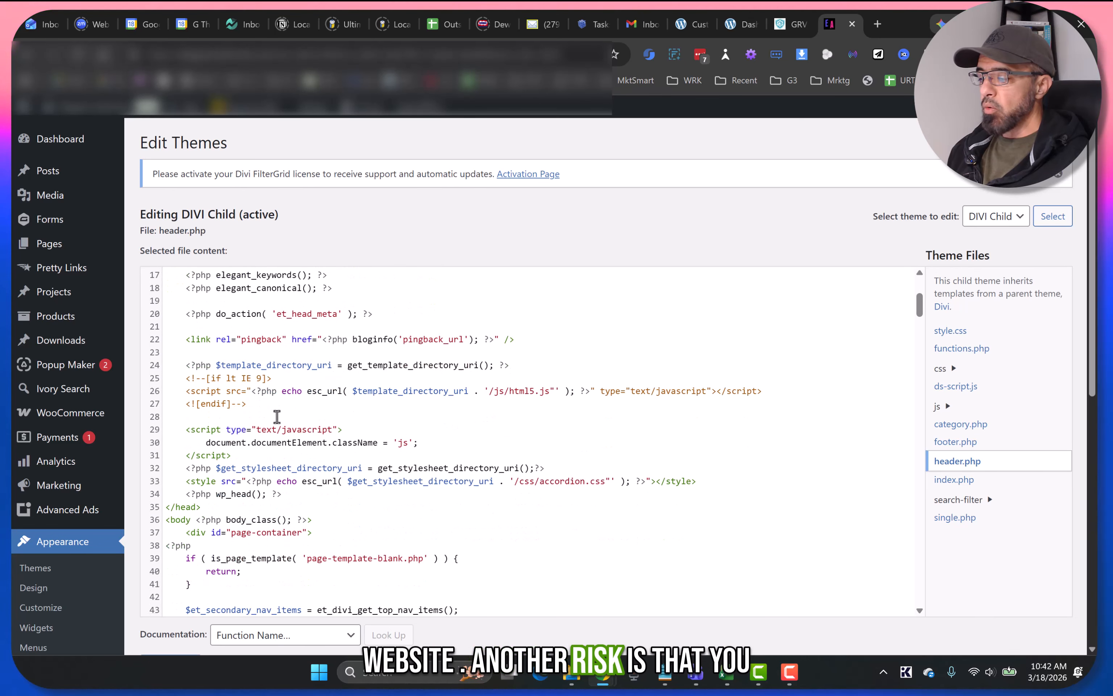
- Add an empty line after the wp_head() call, just above the closing </head> tag in header.php
left_click(309, 491)
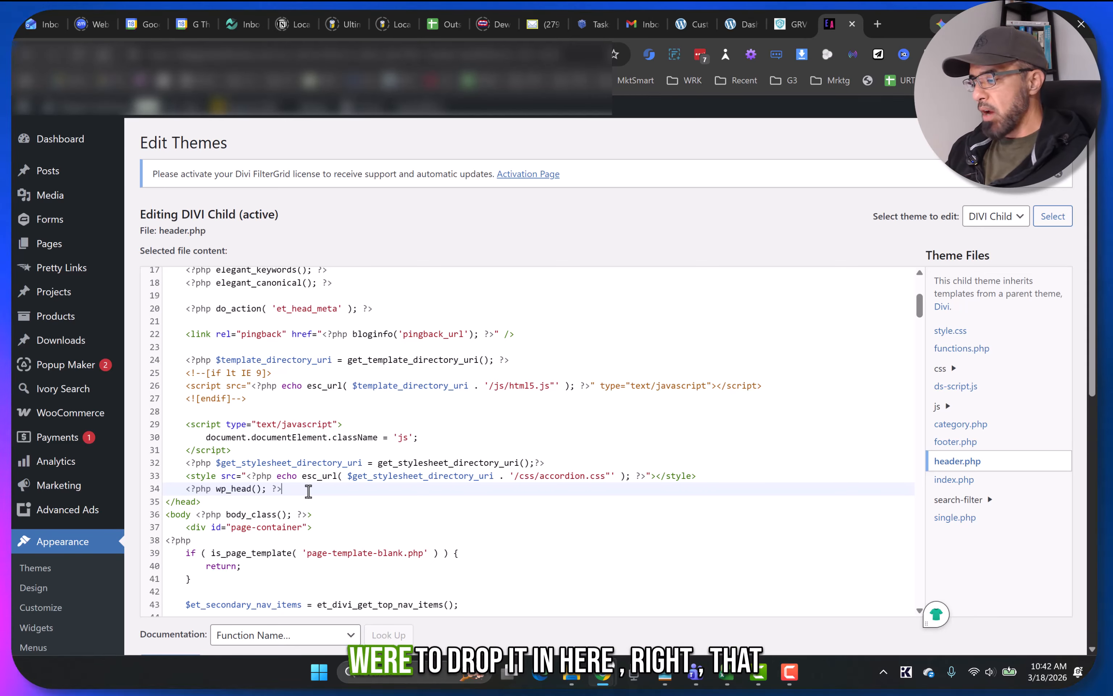
left_click(272, 489)
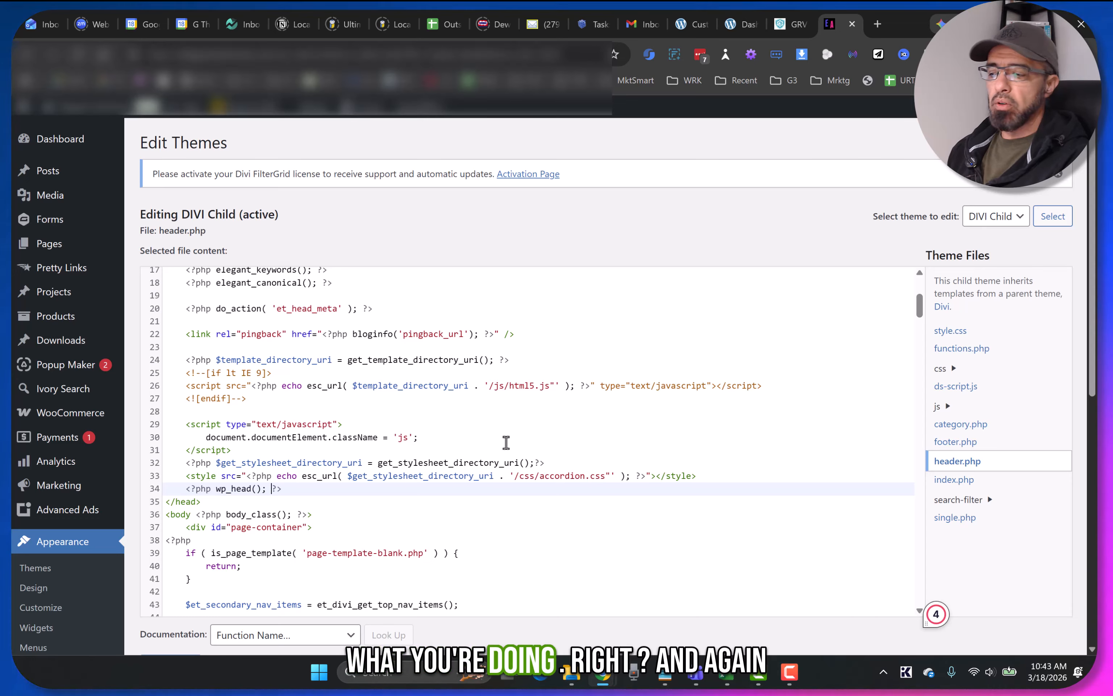
scroll(428, 435, "up", 2)
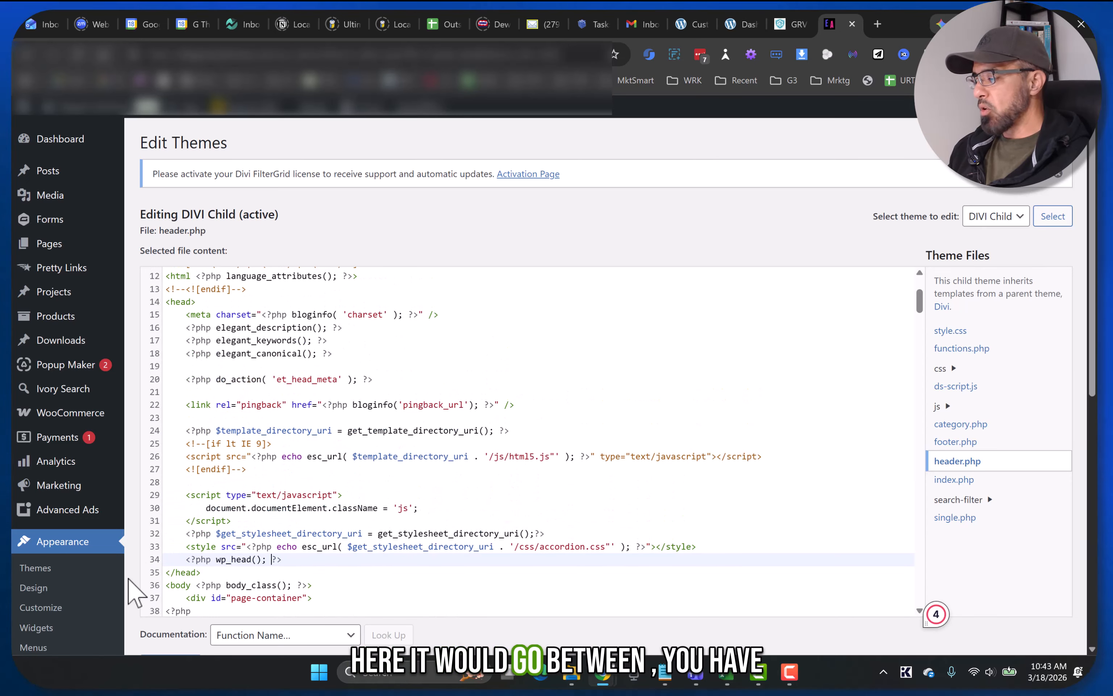
left_click_drag(166, 302, 198, 301)
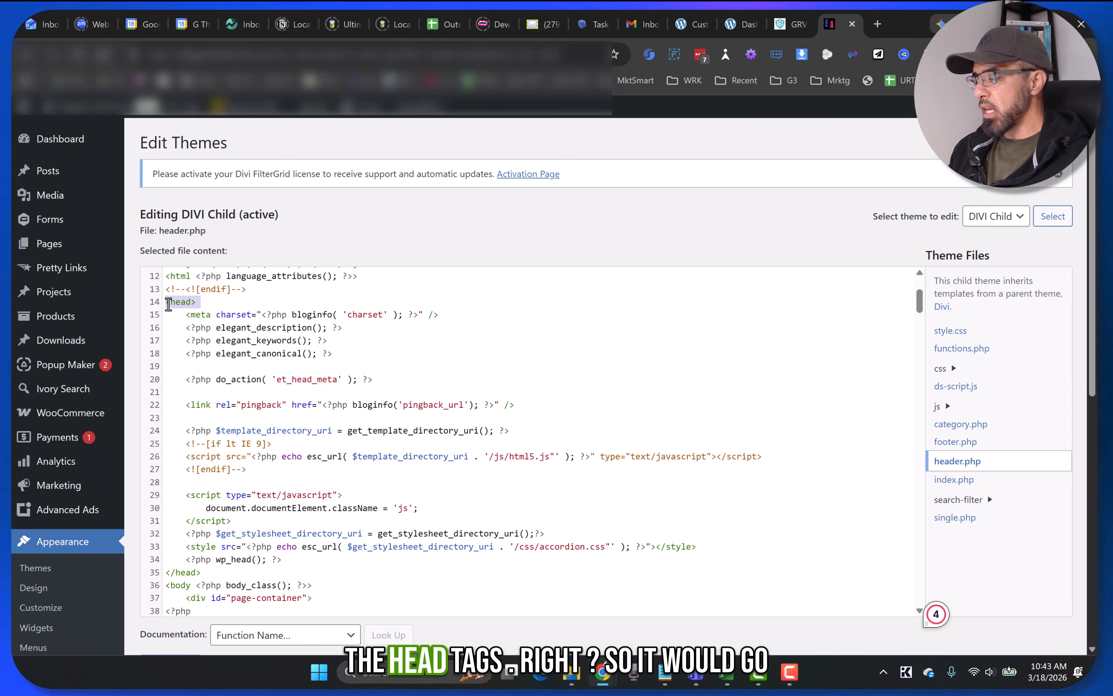
left_click_drag(166, 572, 201, 572)
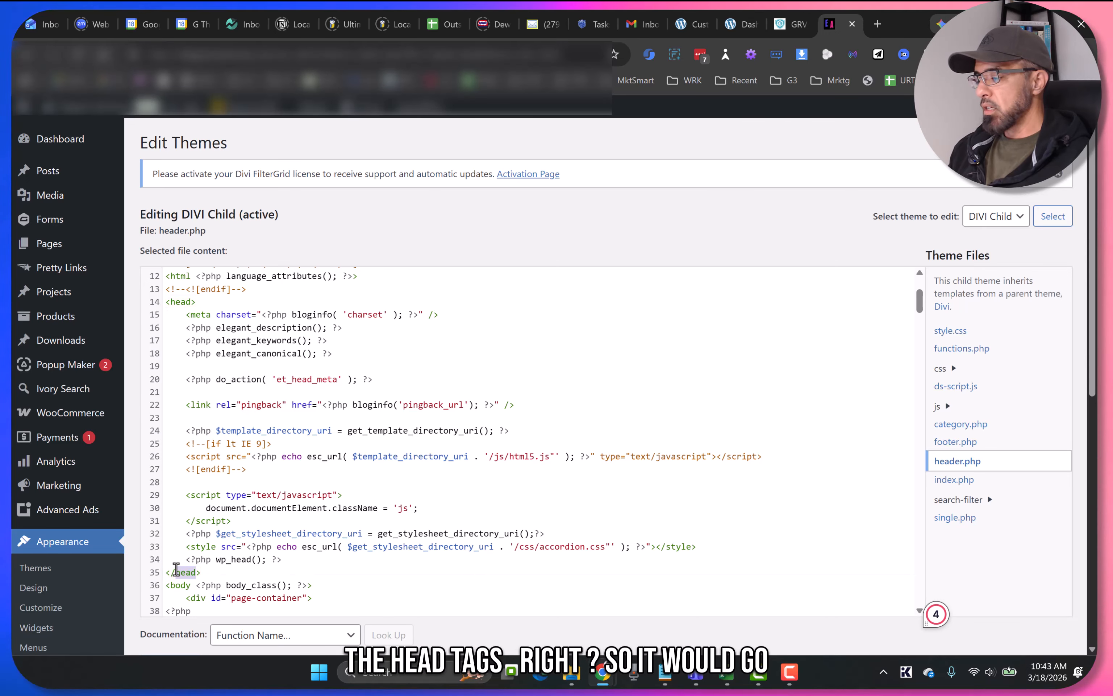
left_click(285, 559)
key("Return")
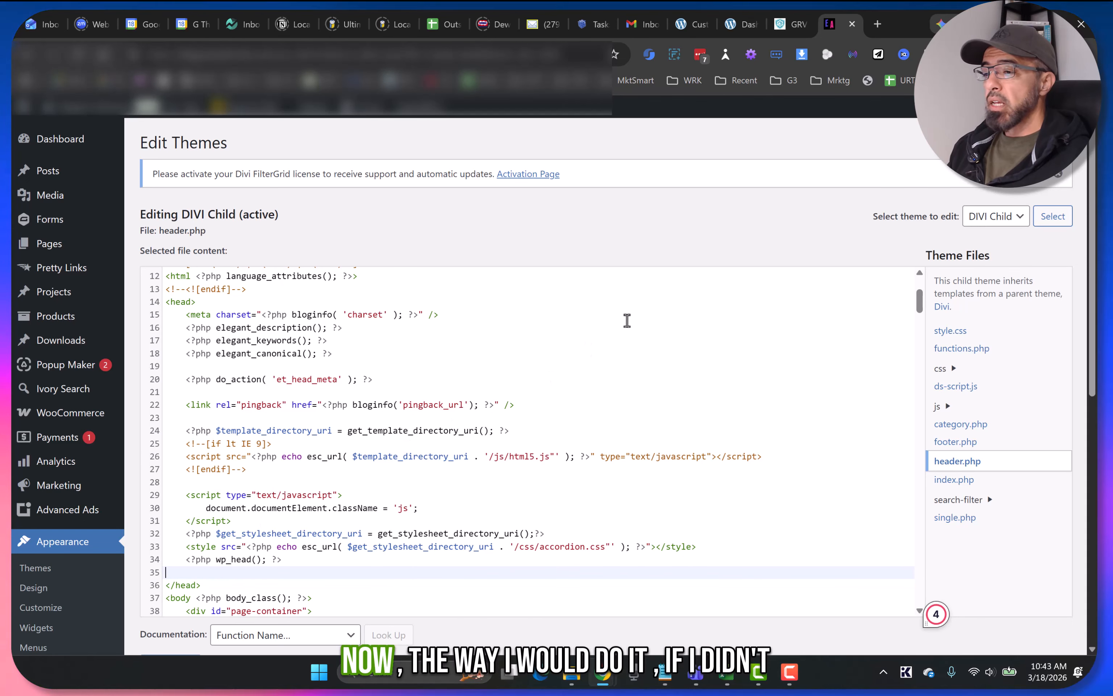
- Switch to the other WordPress site's dashboard and open its page for adding new plugins
left_click(792, 24)
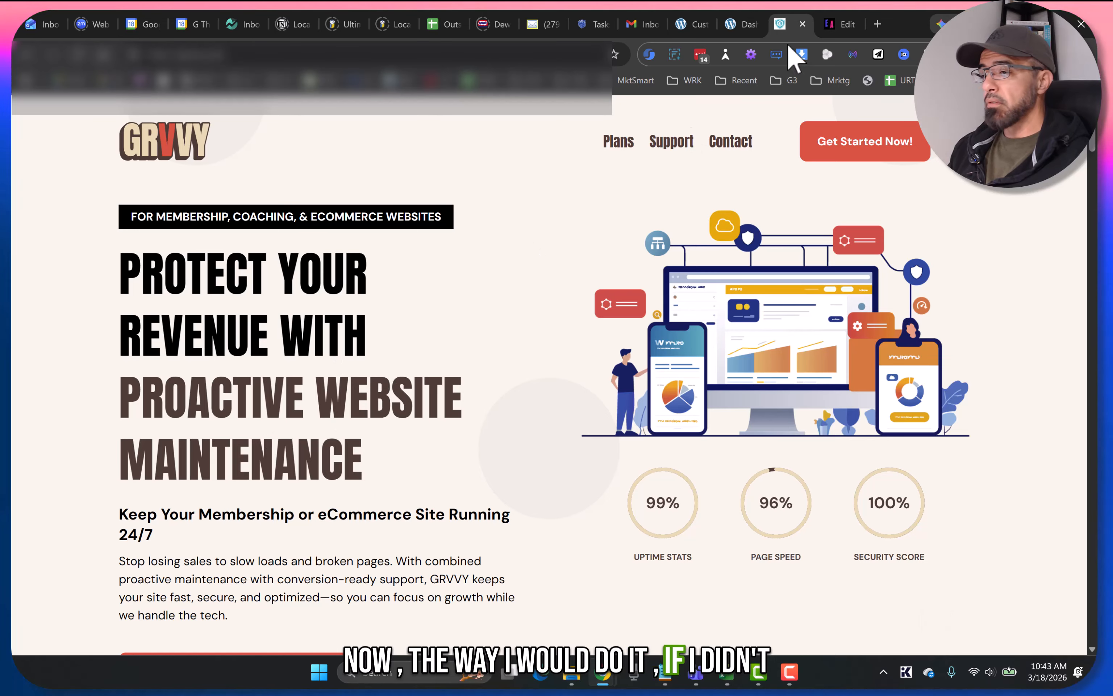
left_click(736, 24)
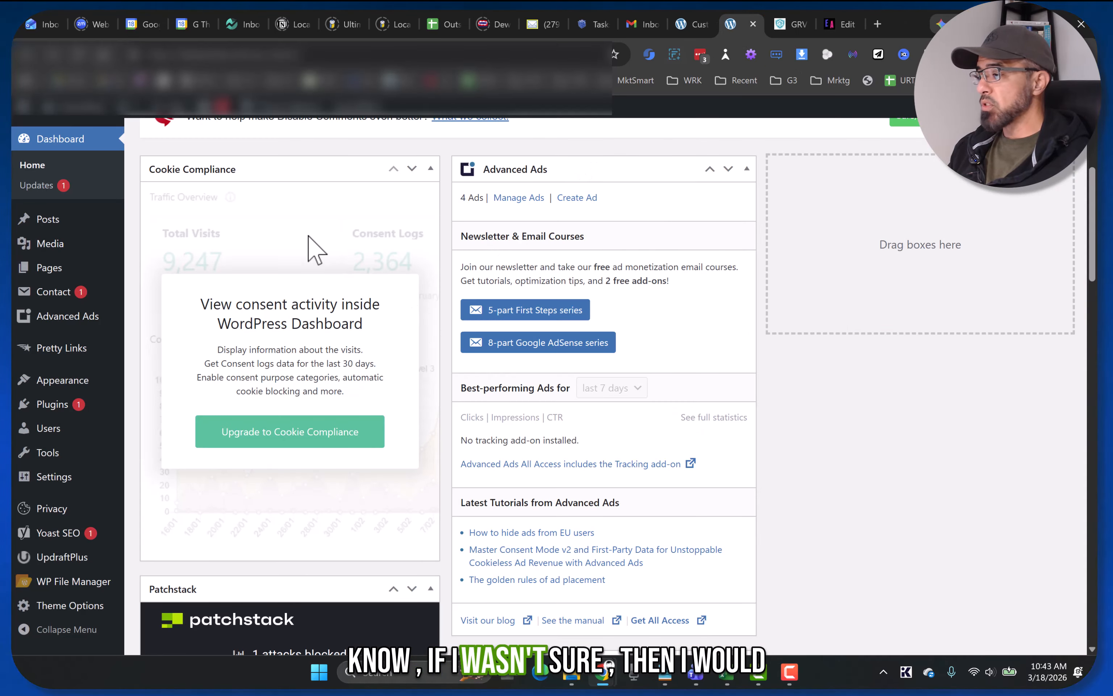
scroll(60, 382, "down", 2)
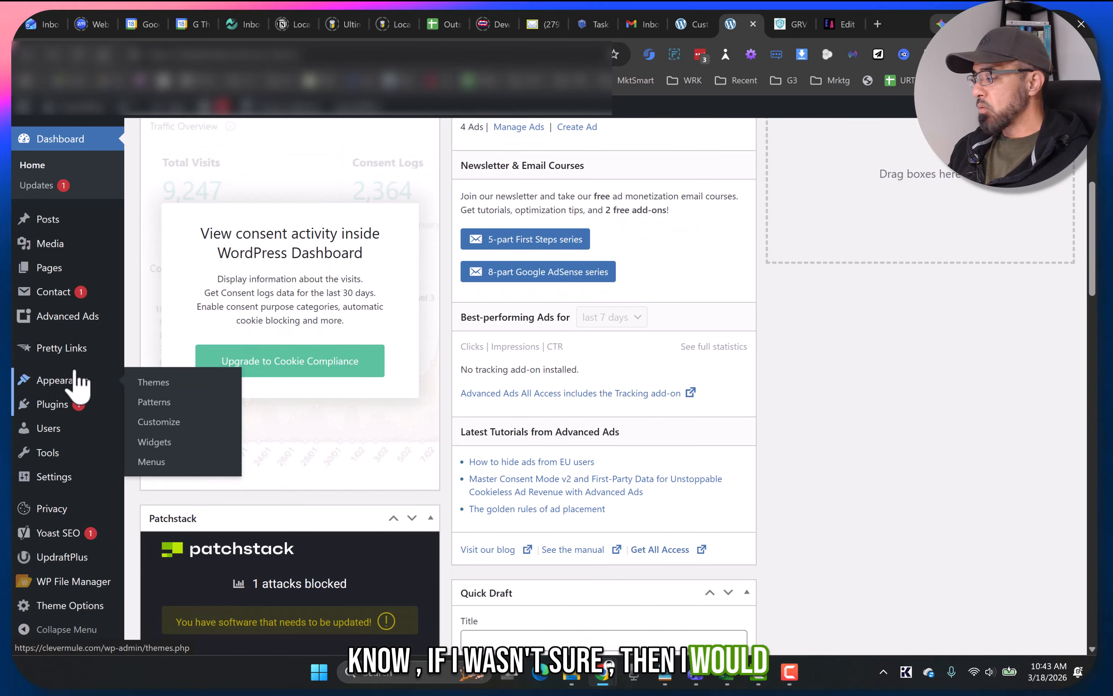
mouse_move(55, 405)
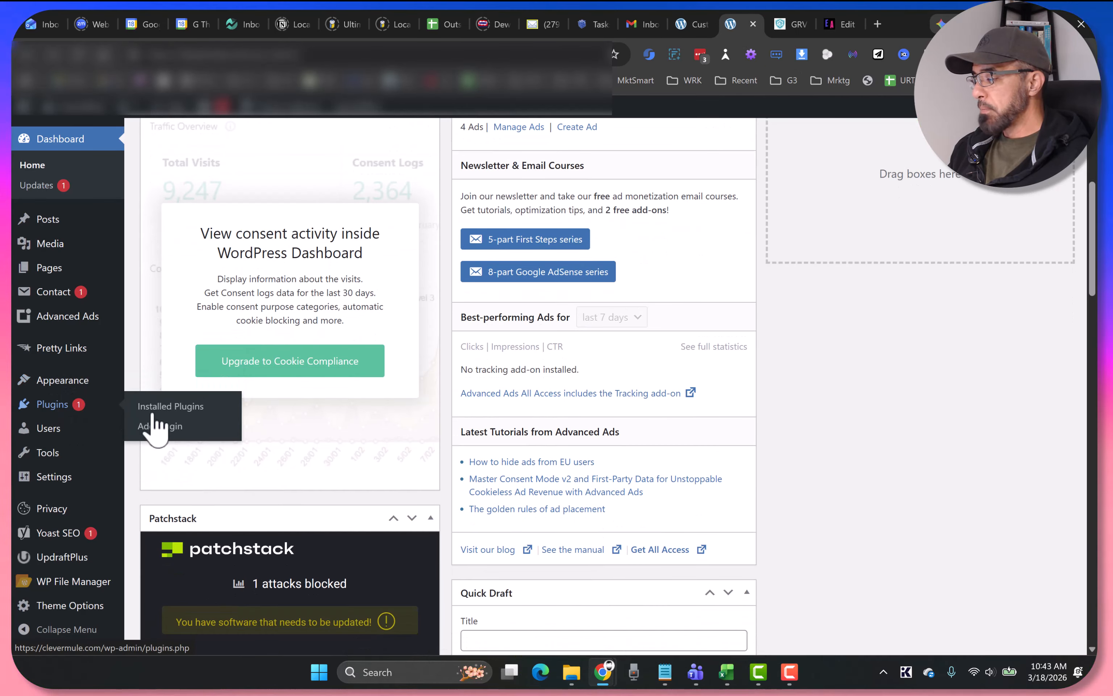
left_click(185, 426)
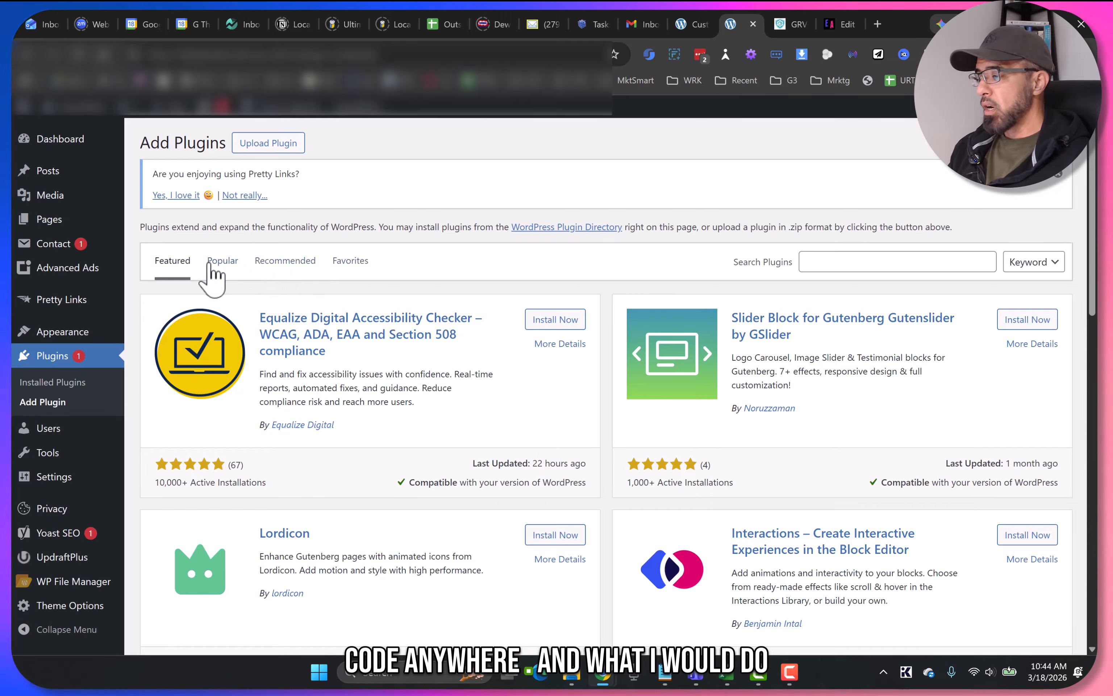
- Search the plugin directory for "header and footer"
left_click(914, 262)
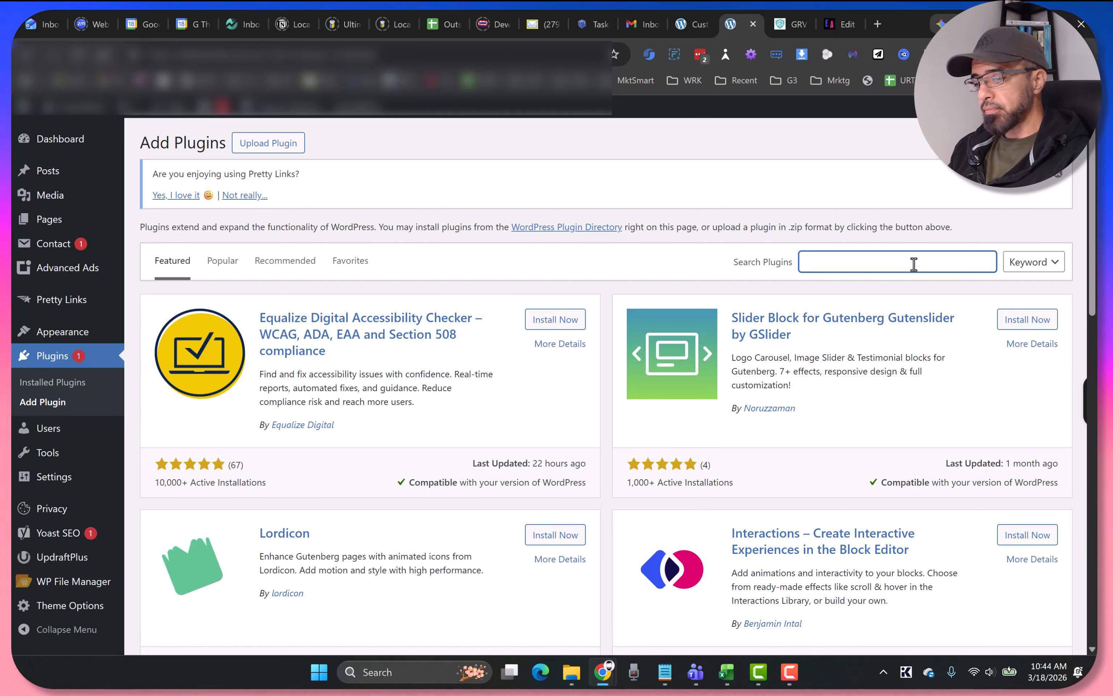
type("ha")
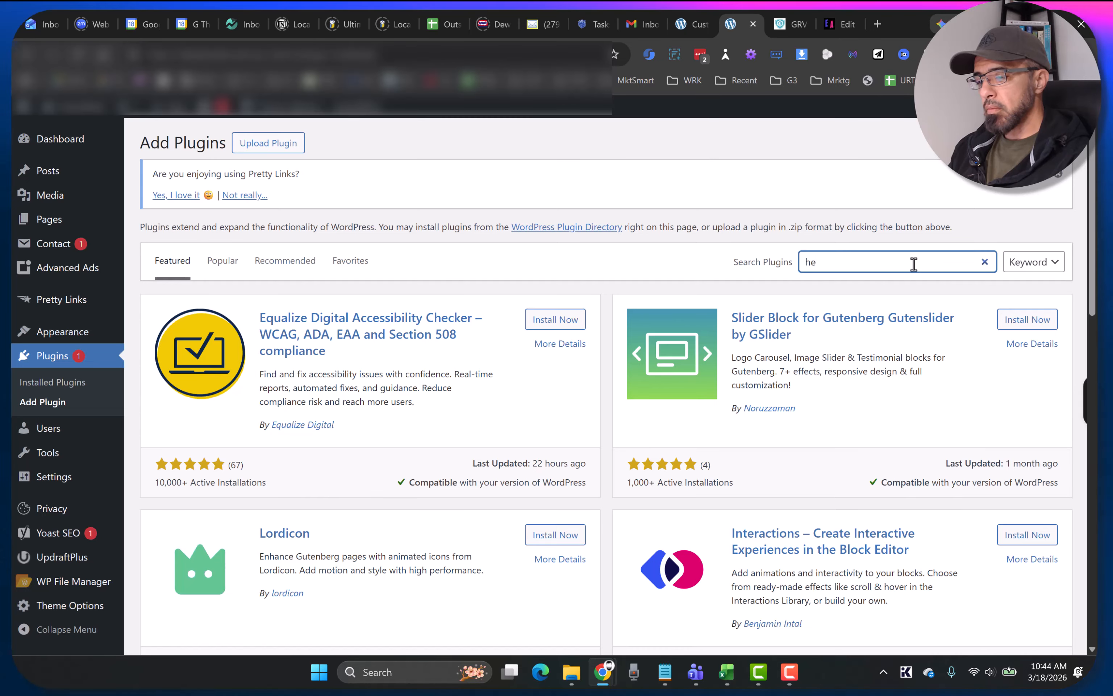
type("ader and footer")
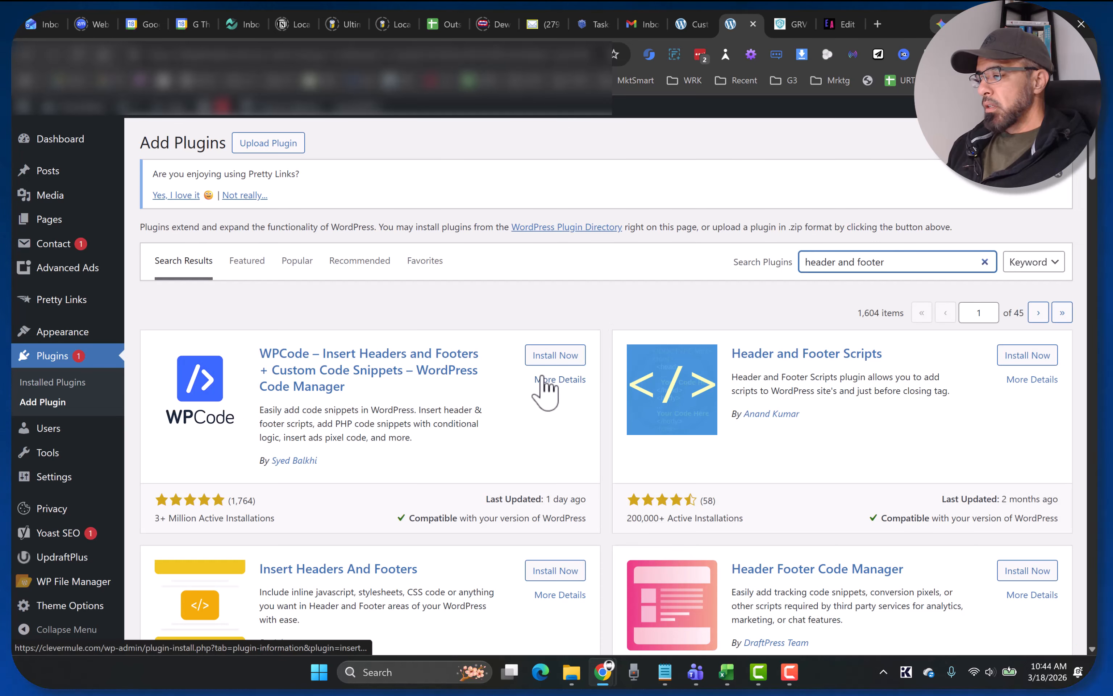
- Compare the header and footer plugins by star rating, active installations, last update and WordPress compatibility, starting with WPCode
scroll(497, 389, "down", 1)
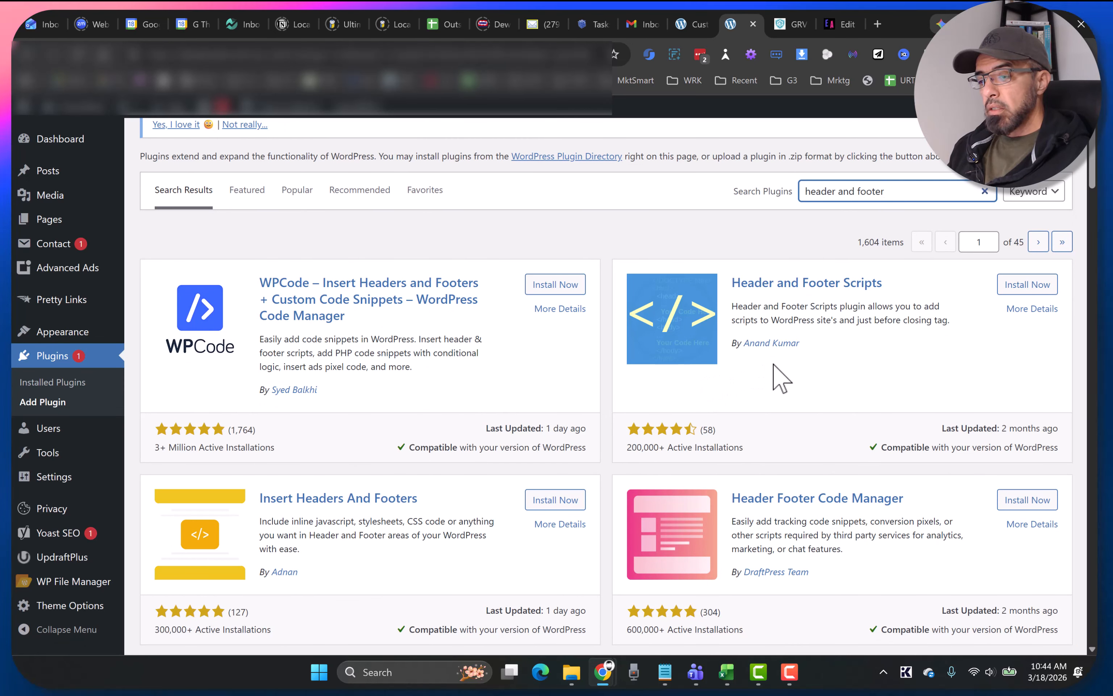
scroll(824, 378, "down", 1)
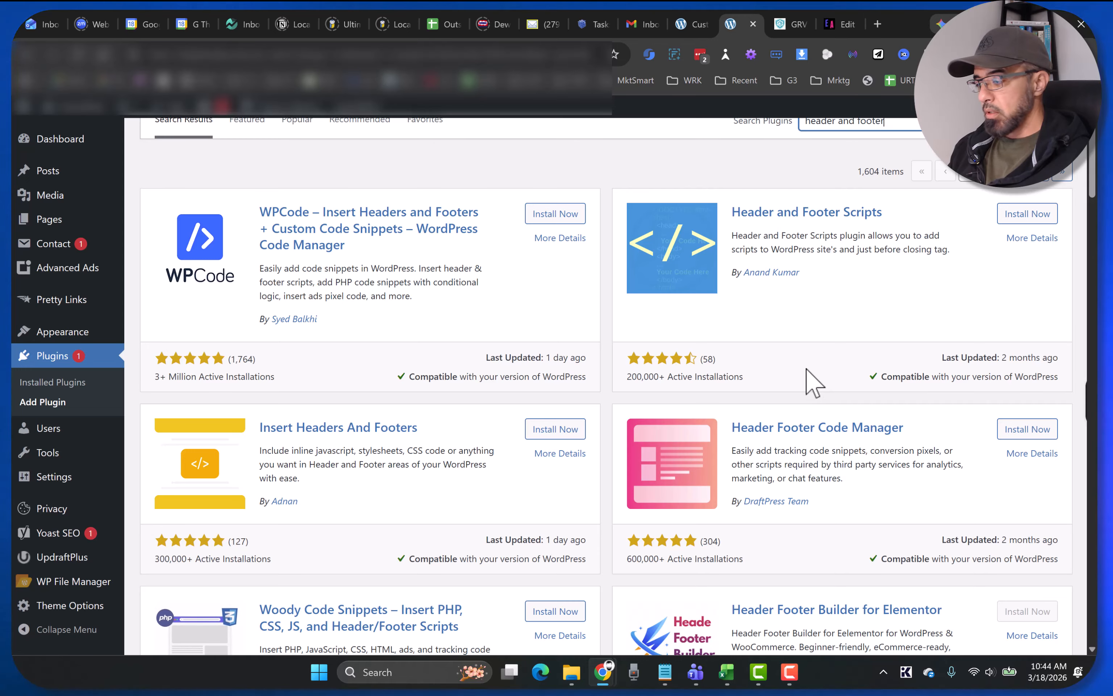
scroll(773, 384, "down", 2)
scroll(727, 382, "up", 3)
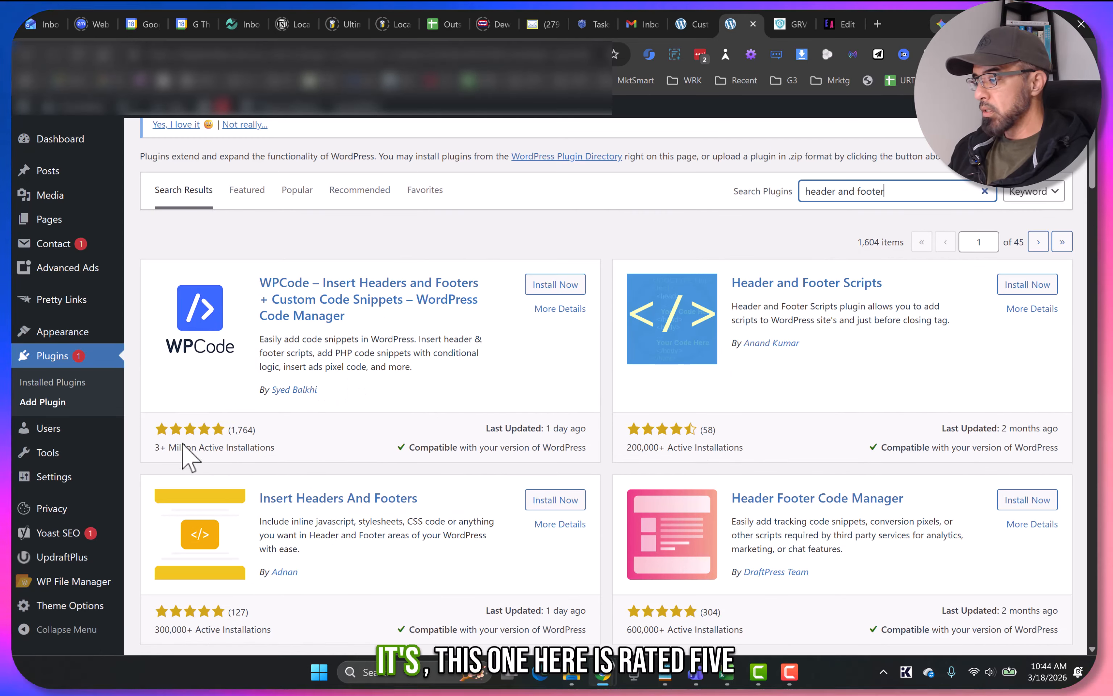
left_click(160, 458)
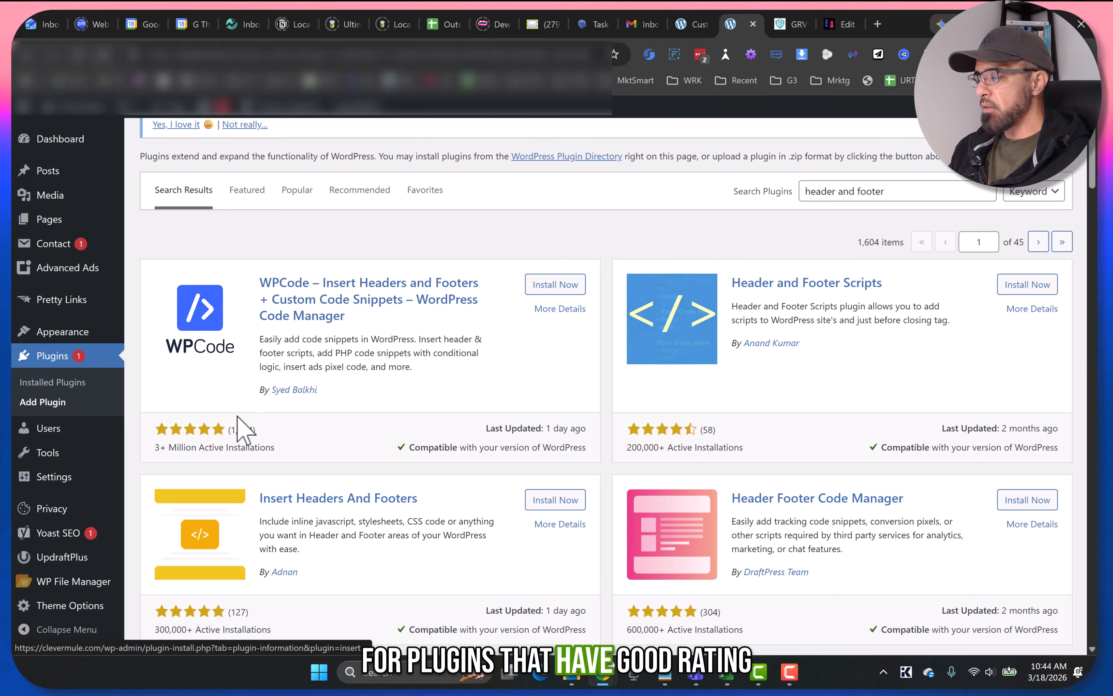
left_click_drag(159, 449, 170, 446)
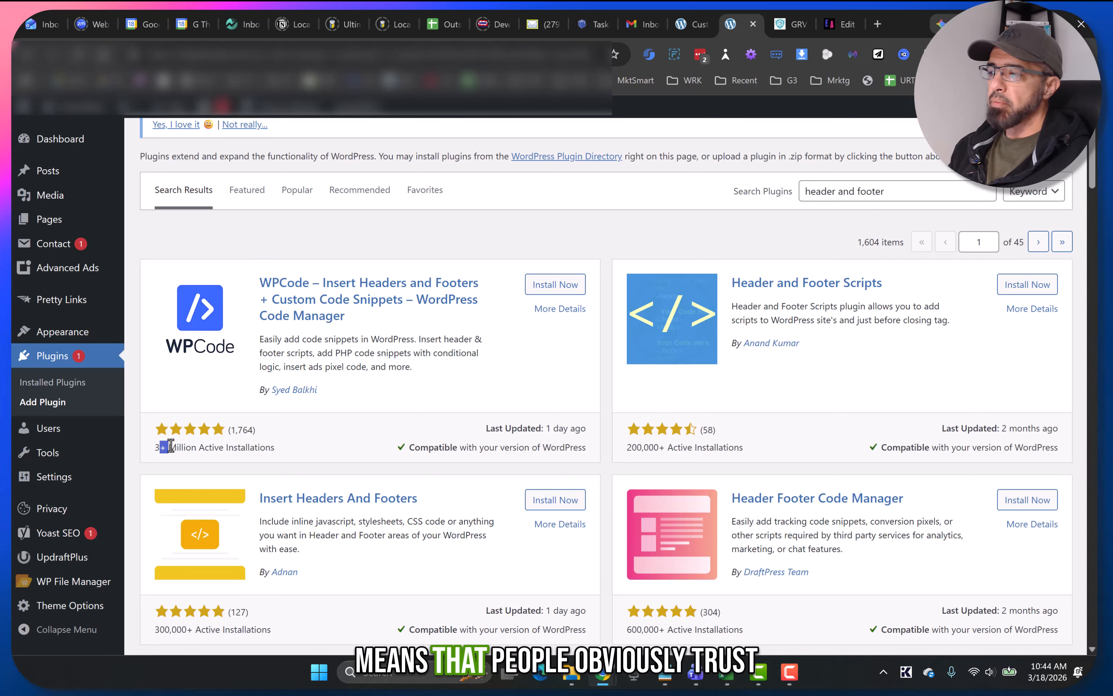
double_click(189, 449)
left_click(190, 447)
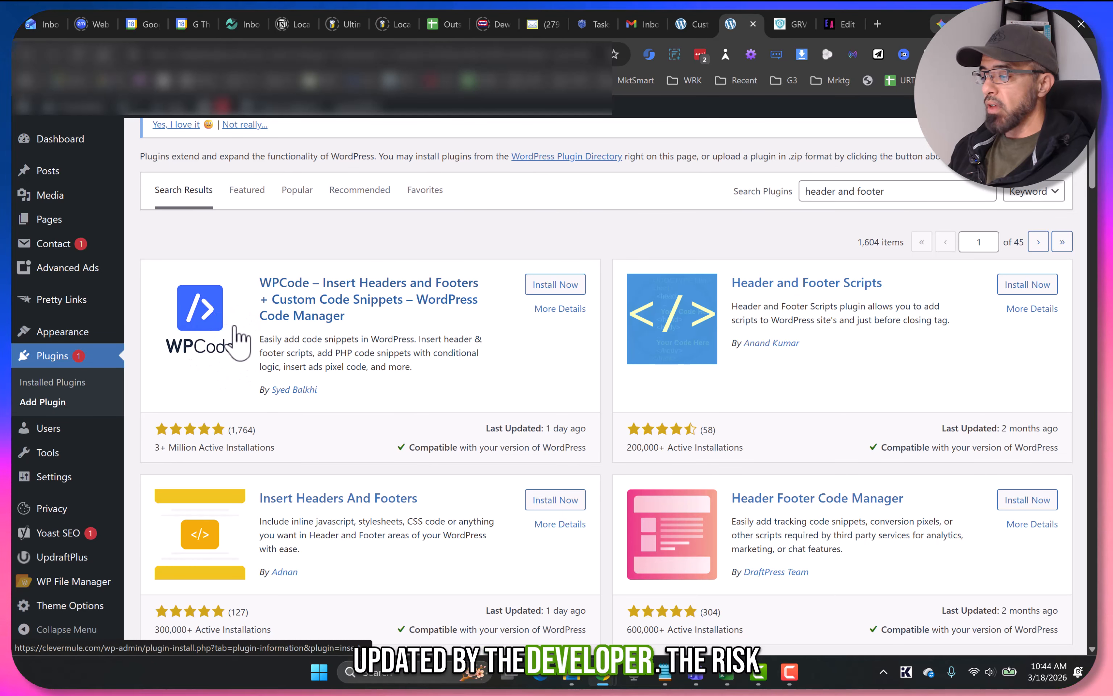
scroll(545, 333, "down", 6)
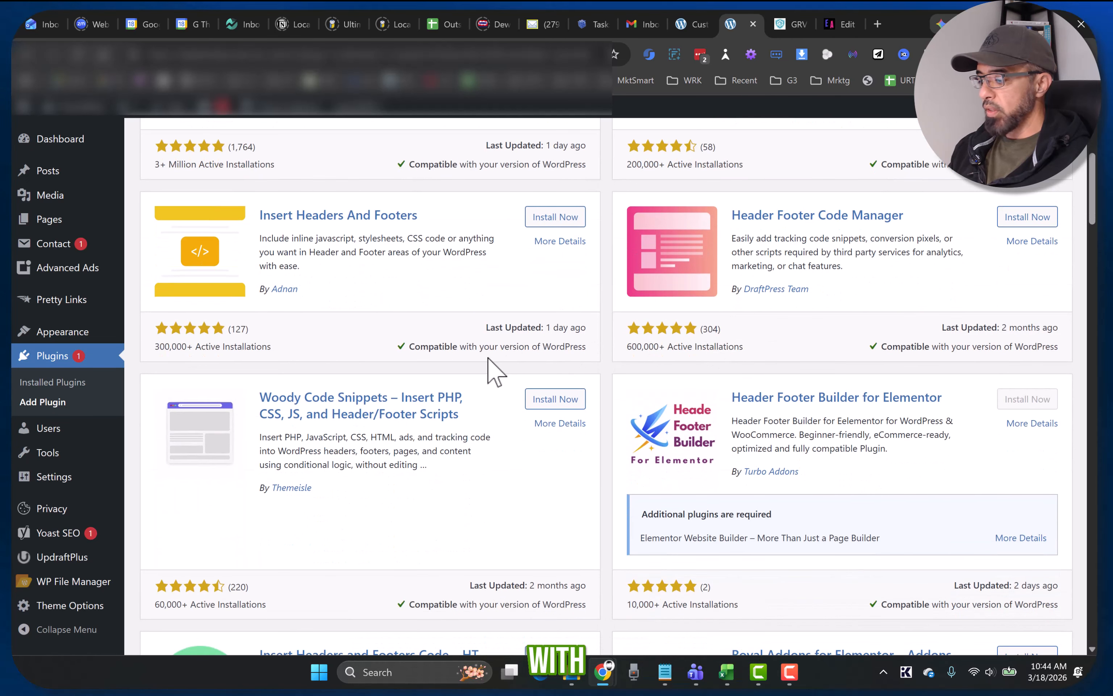
- Look through the remaining header and footer plugins, checking their ratings, active installations, last updates and WordPress compatibility
scroll(499, 354, "down", 1)
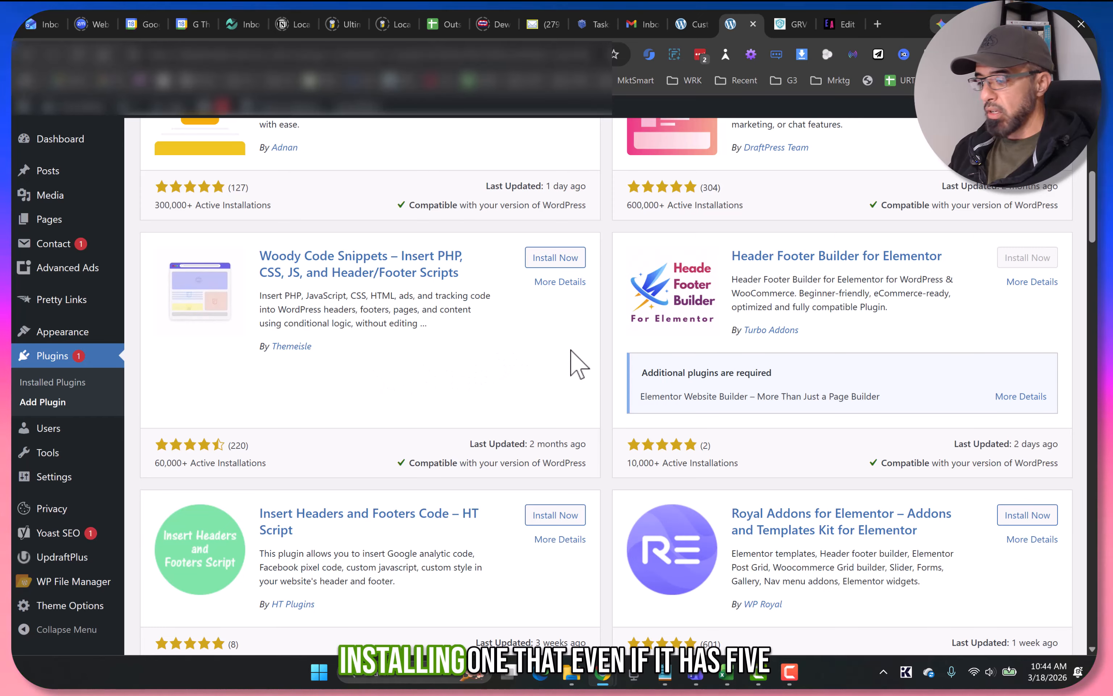
scroll(570, 349, "down", 1)
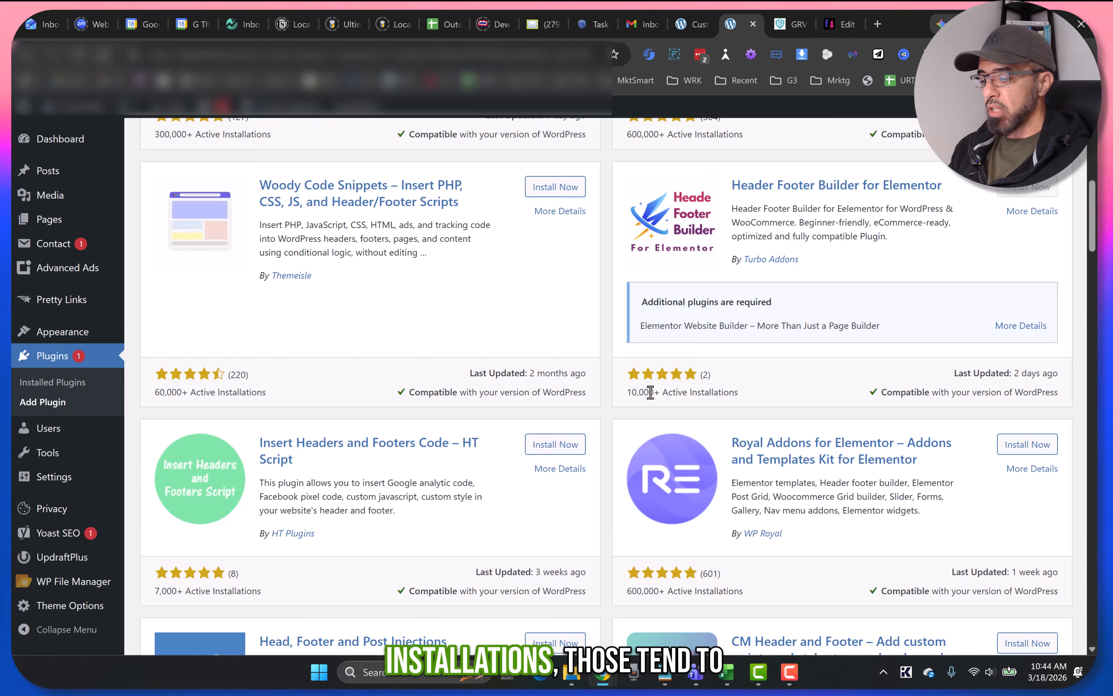
scroll(651, 392, "down", 2)
scroll(460, 396, "down", 1)
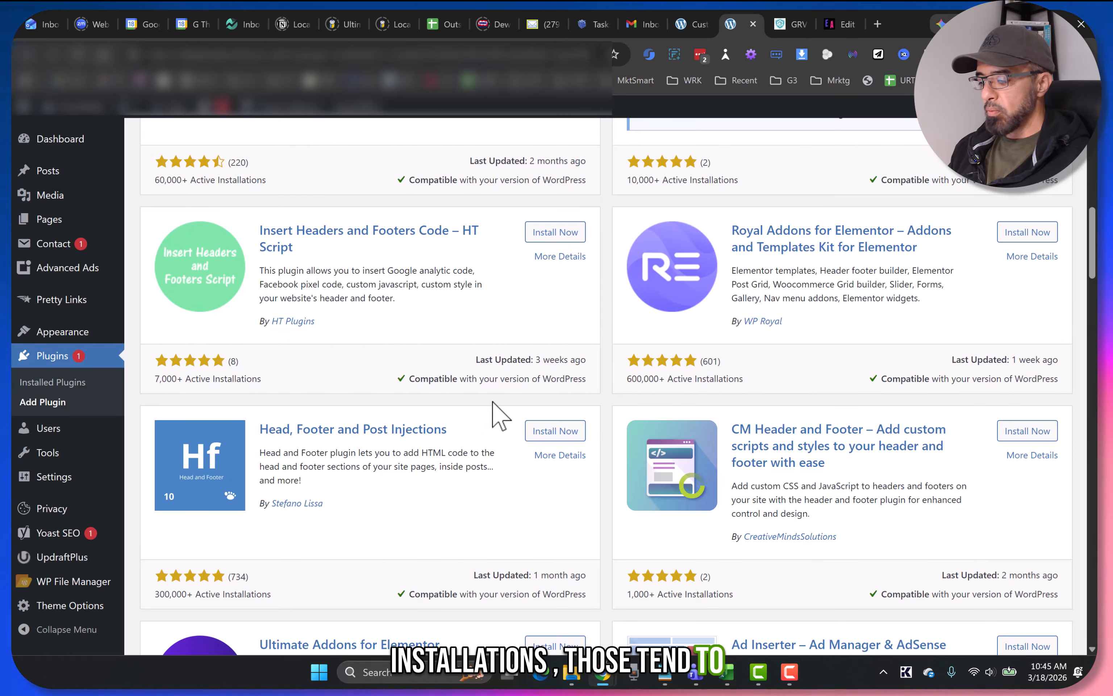
scroll(493, 402, "down", 4)
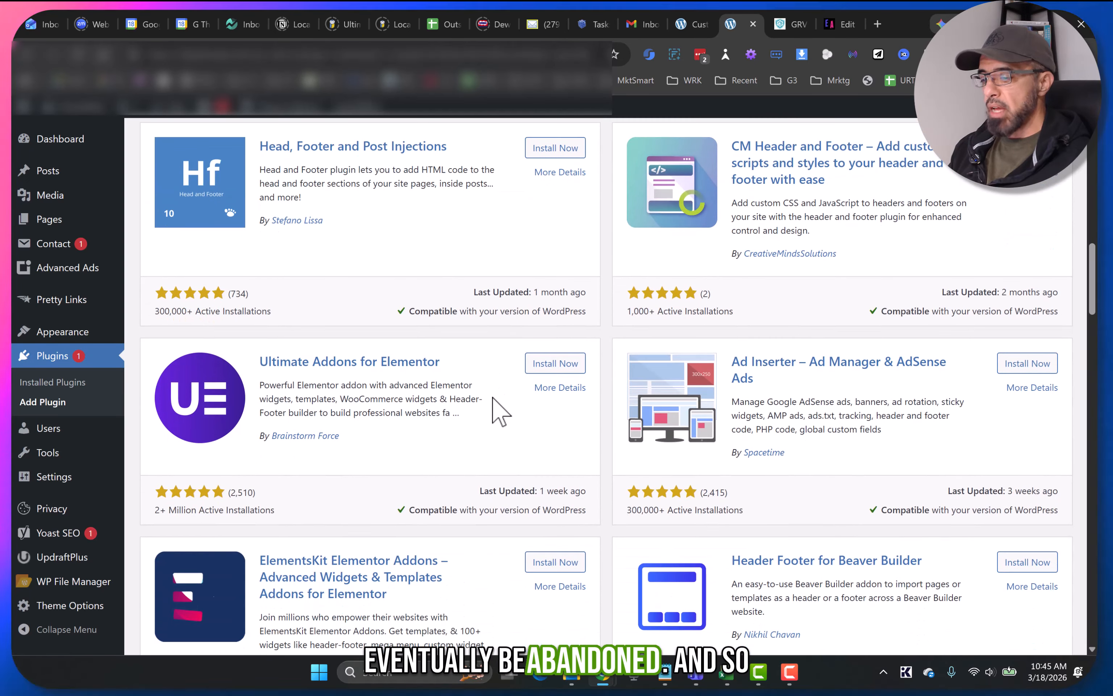
scroll(495, 403, "down", 4)
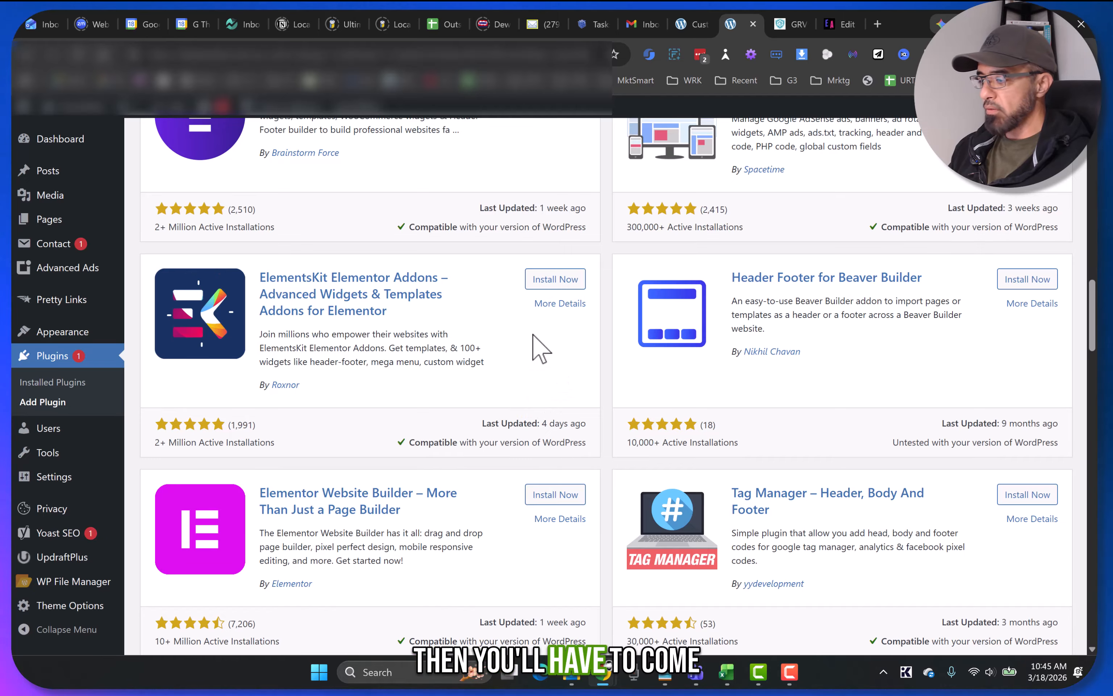
scroll(545, 439, "up", 14)
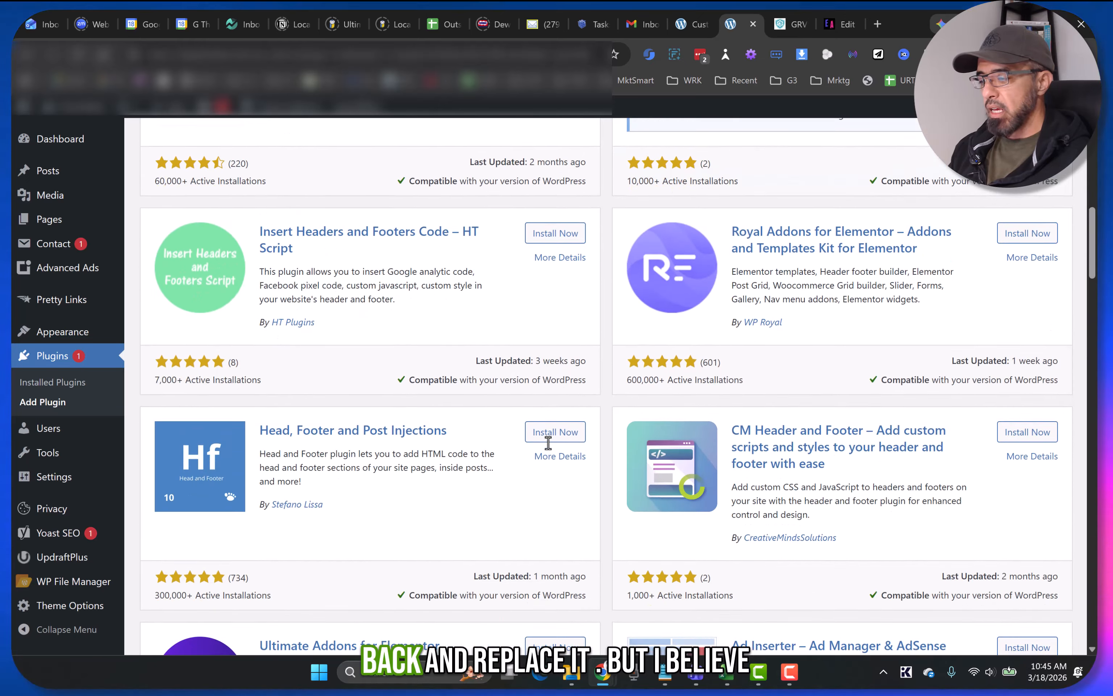
- Install and activate the WPCode – Insert Headers and Footers plugin
scroll(540, 402, "up", 6)
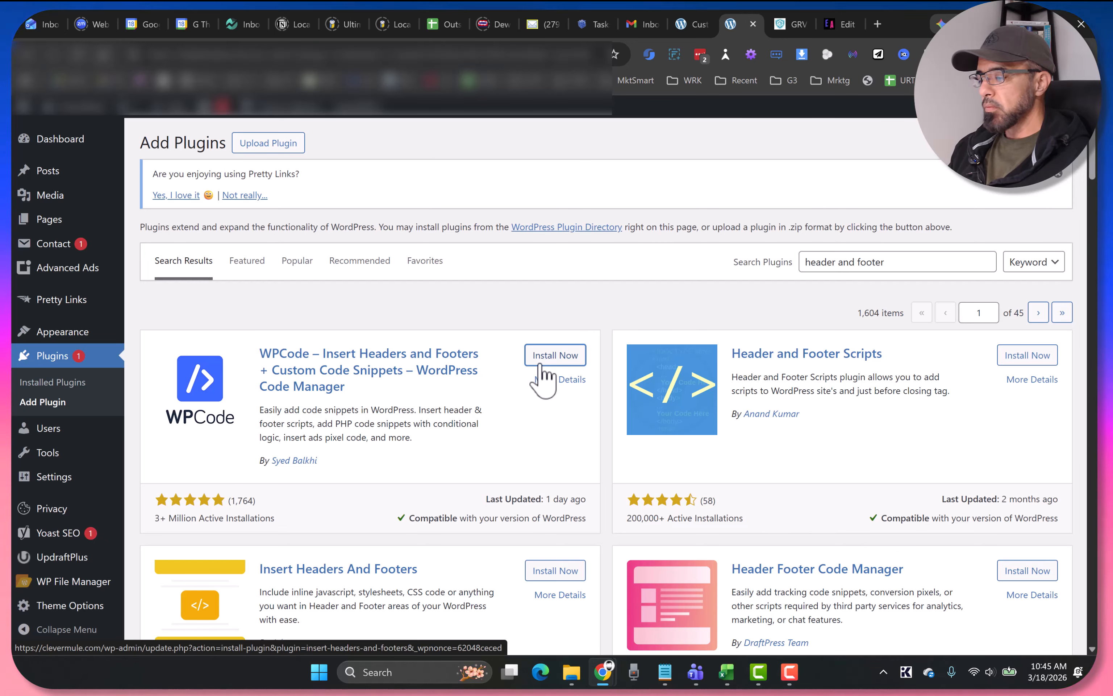
left_click(550, 356)
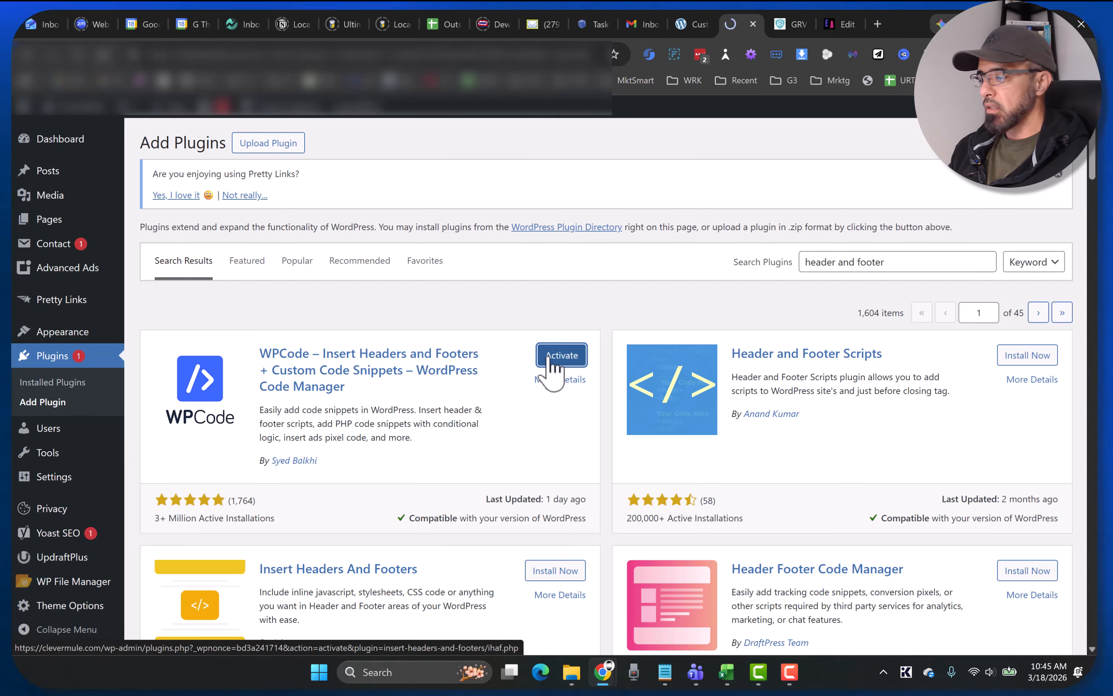
left_click(546, 357)
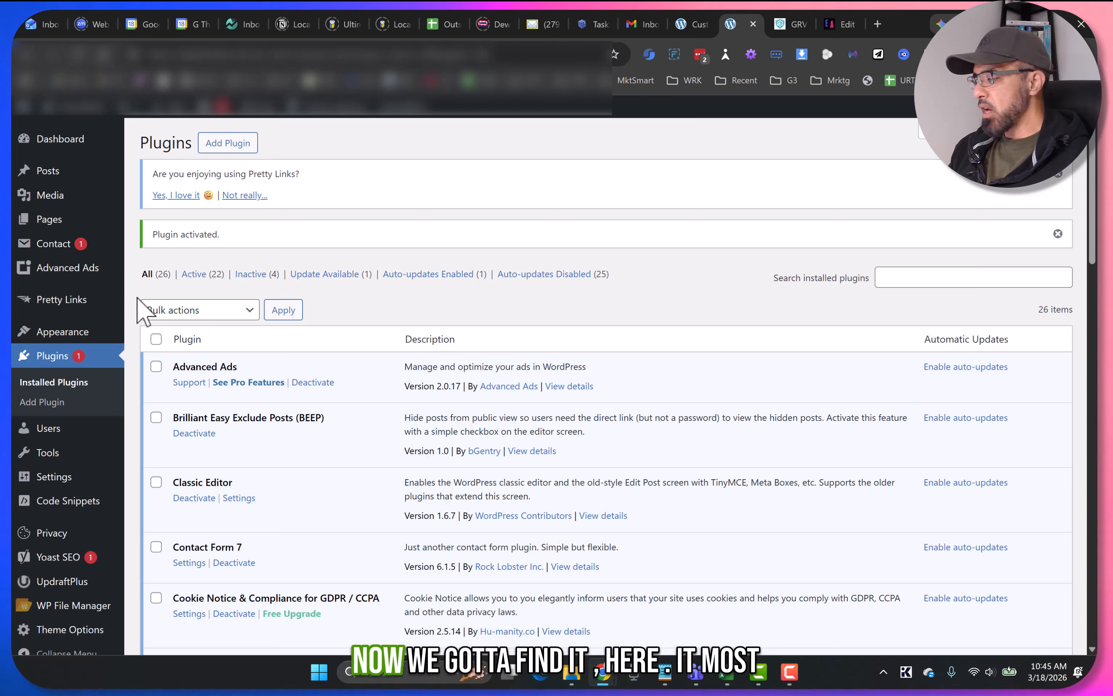
- Open the Code Snippets area added by WPCode and go to its Header & Footer page
scroll(62, 349, "down", 3)
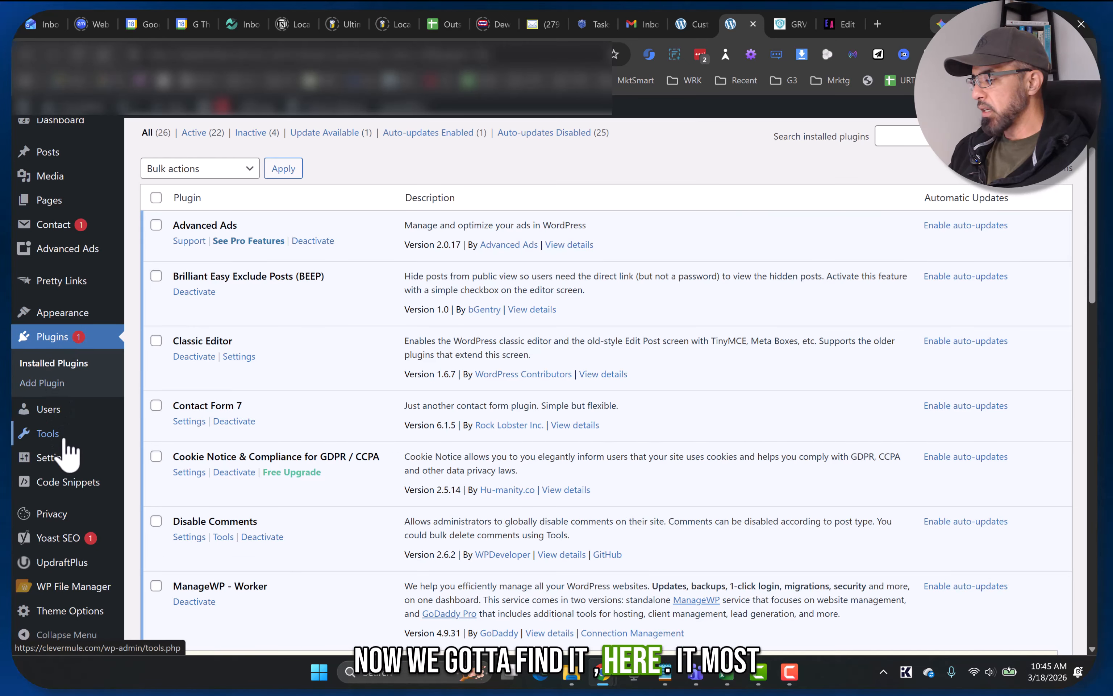
mouse_move(69, 461)
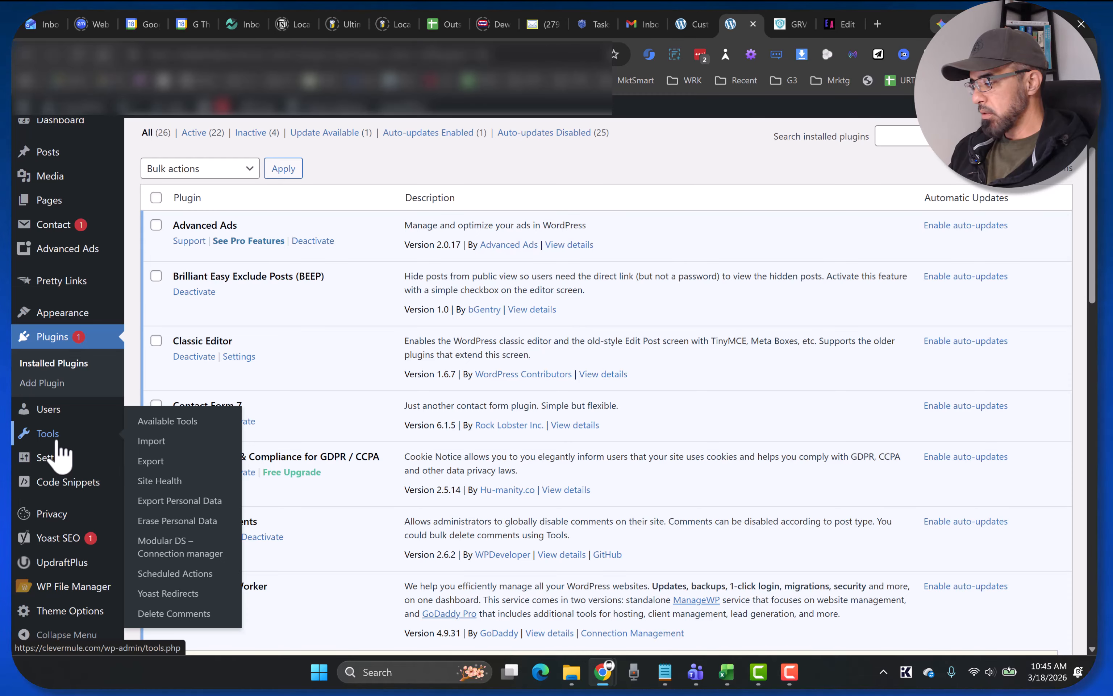
mouse_move(48, 484)
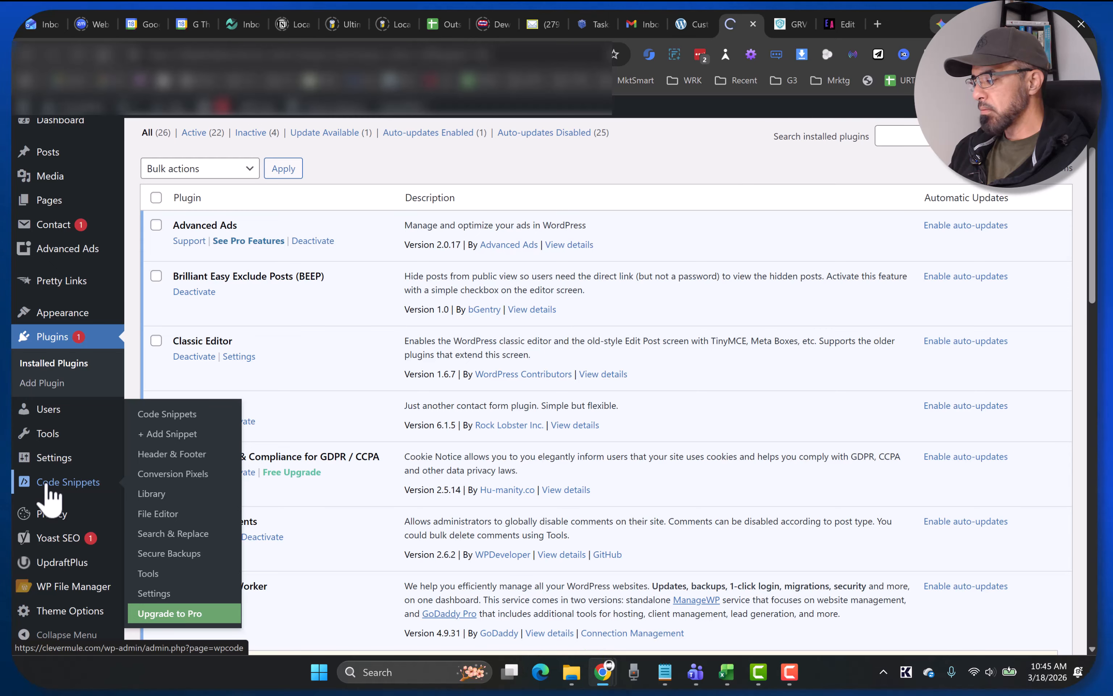
left_click(48, 484)
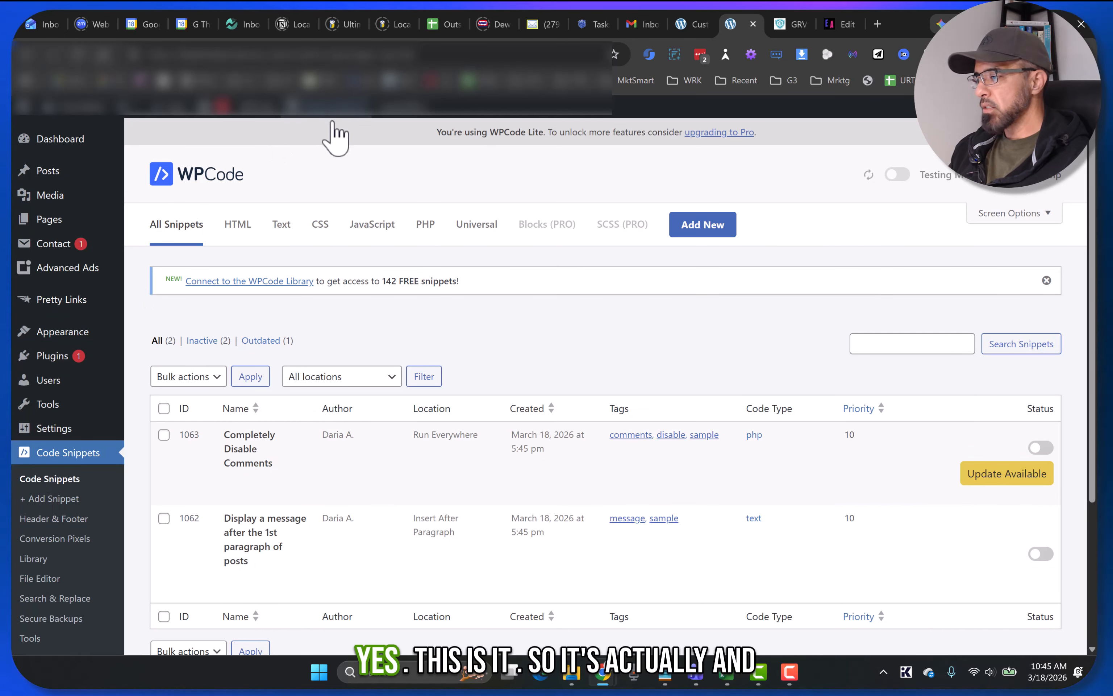
scroll(76, 476, "down", 2)
mouse_move(70, 363)
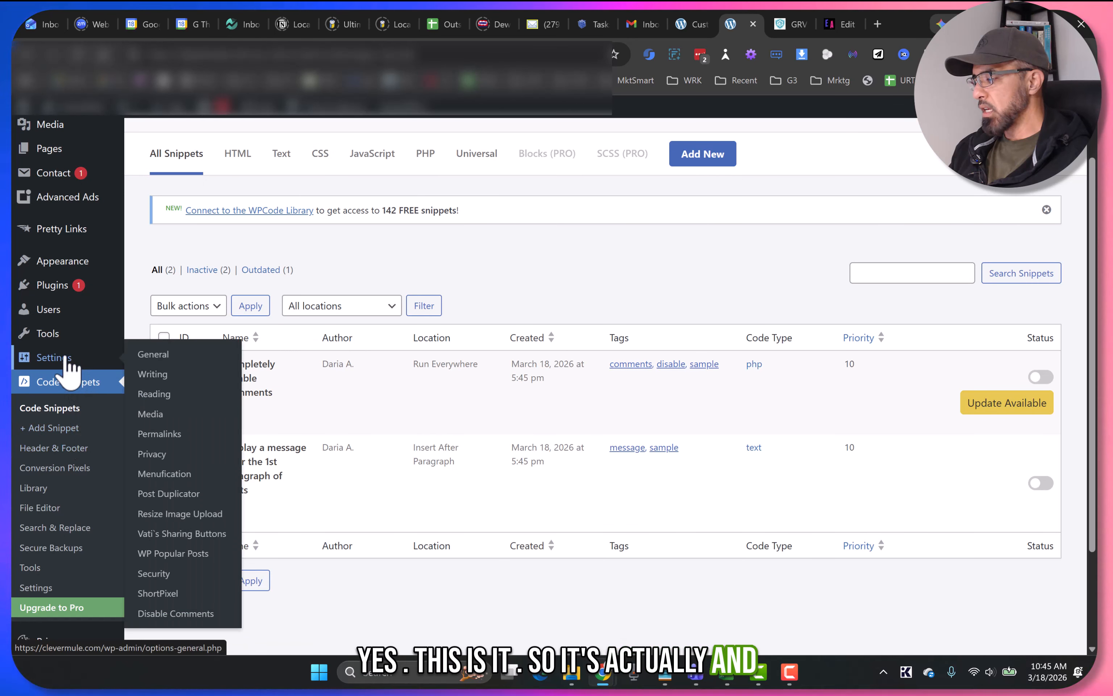
mouse_move(55, 340)
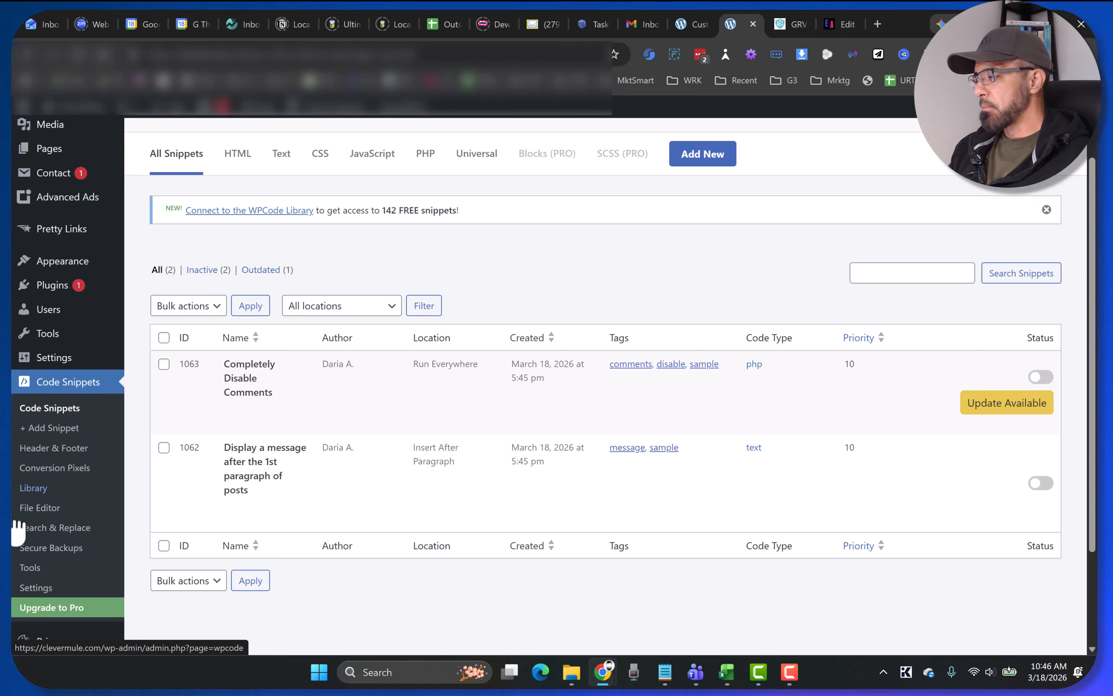
scroll(87, 391, "down", 2)
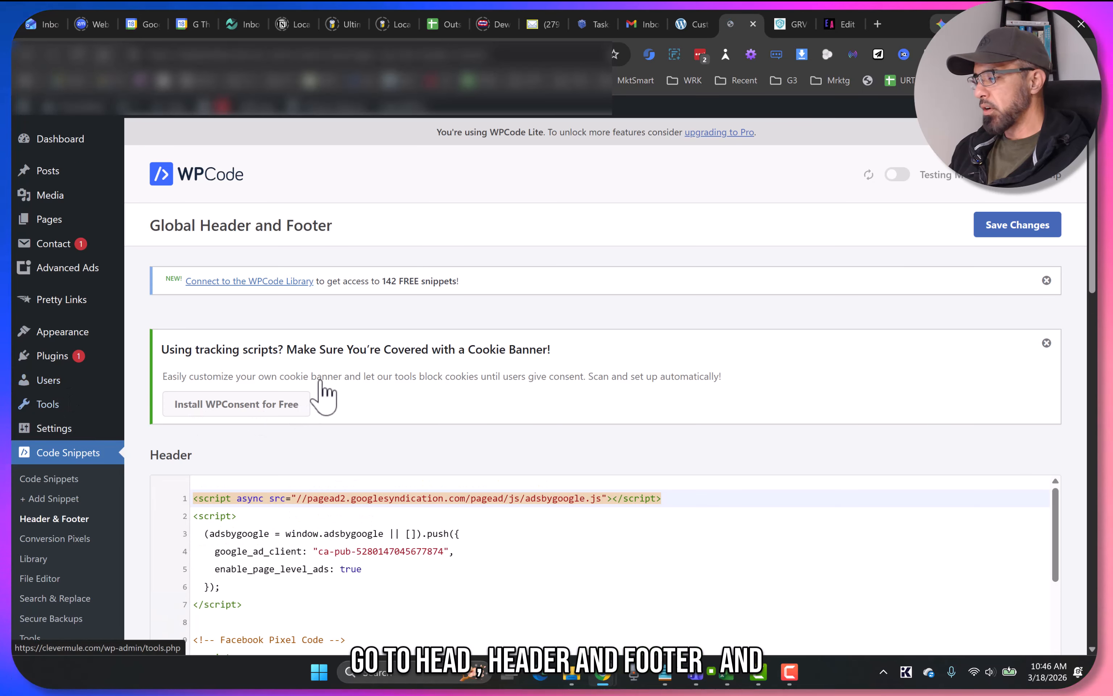
- Examine the Header, Body and Footer script boxes and highlight the existing Facebook Pixel code in the Header box
scroll(417, 385, "down", 4)
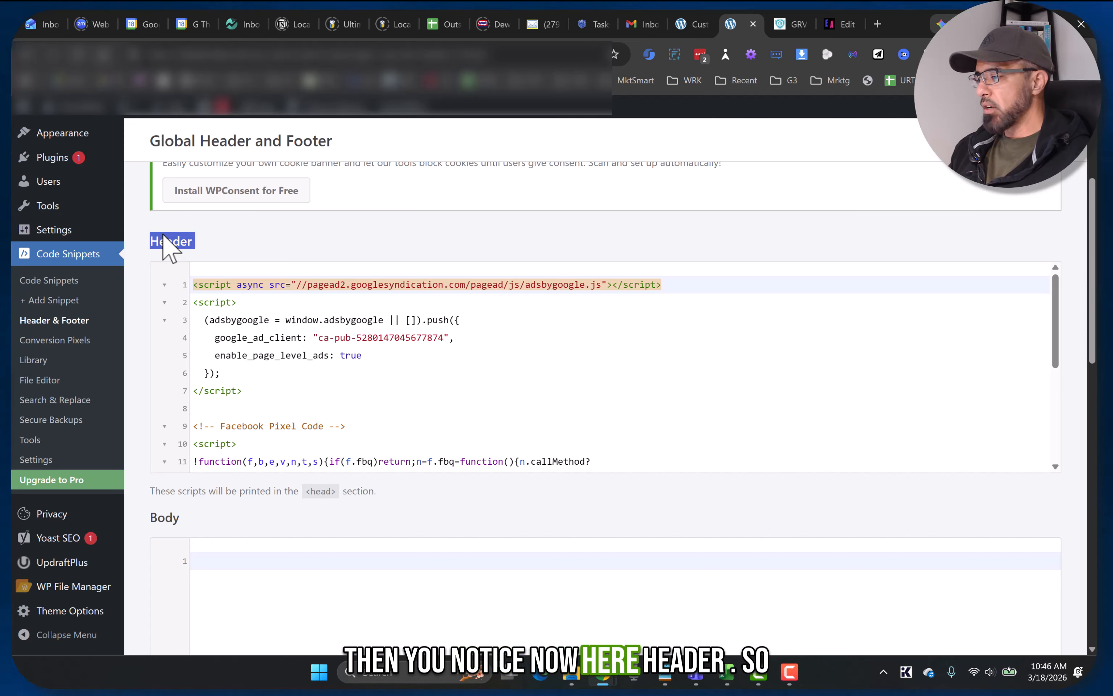
scroll(514, 342, "down", 6)
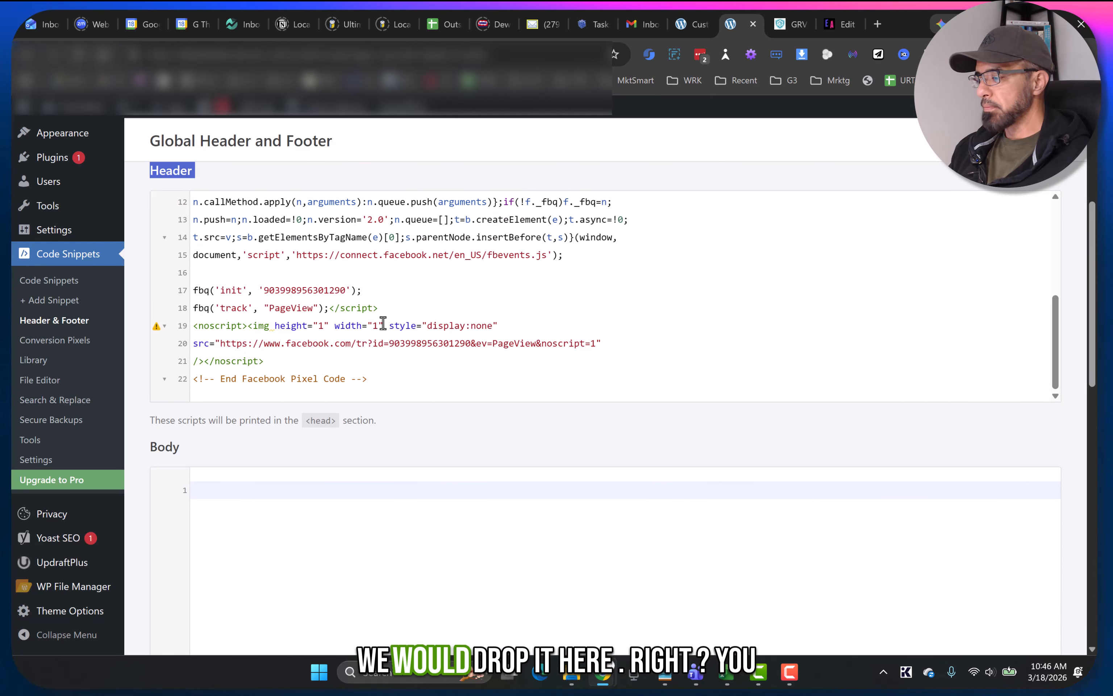
left_click_drag(376, 382, 198, 291)
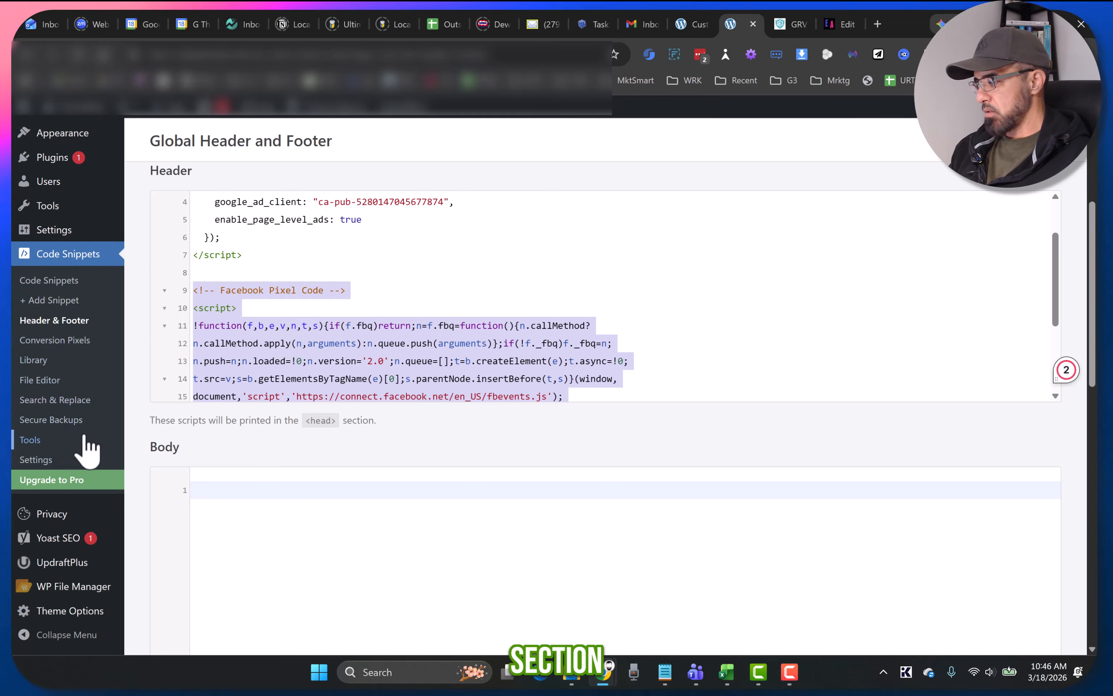
scroll(75, 495, "down", 3)
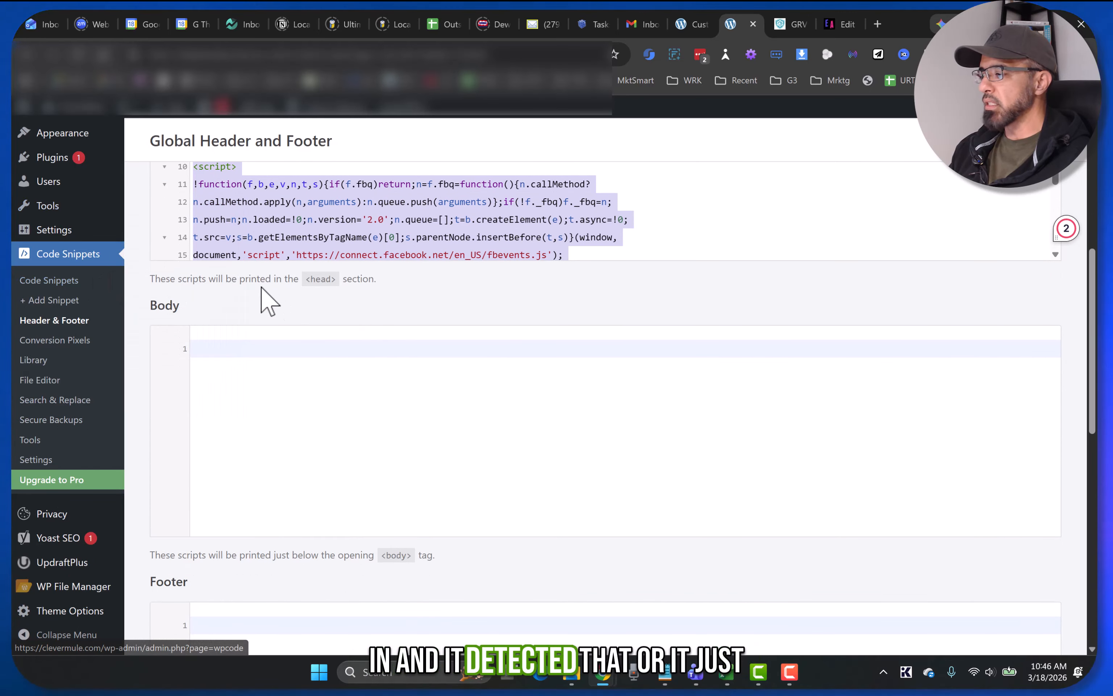
scroll(273, 277, "up", 6)
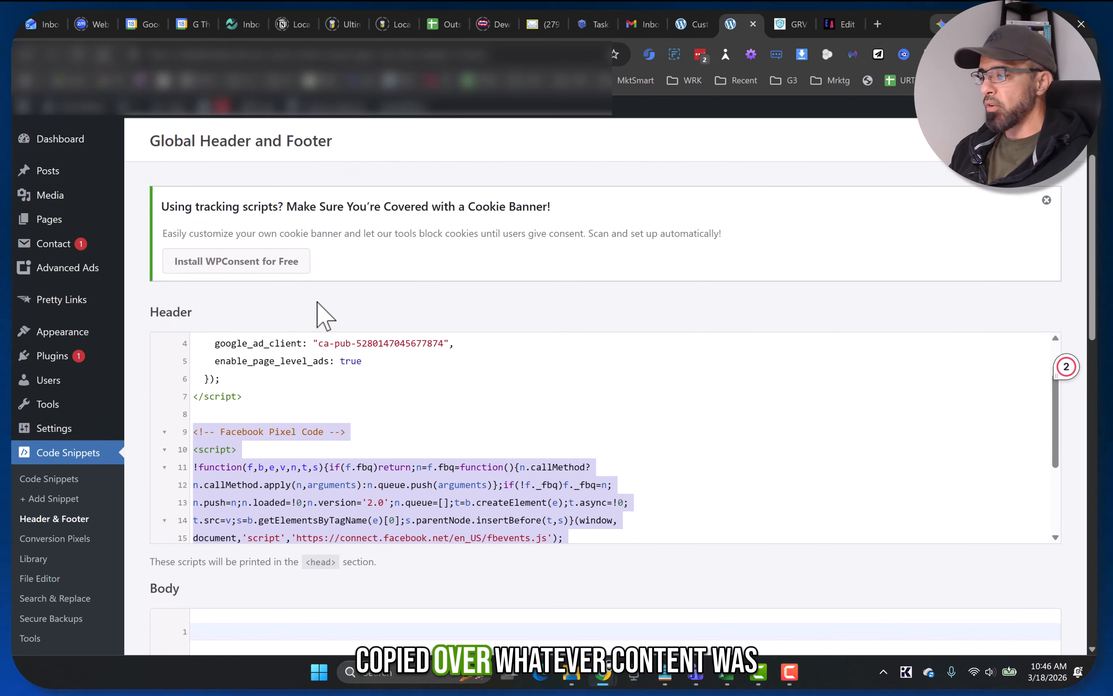
scroll(489, 330, "down", 2)
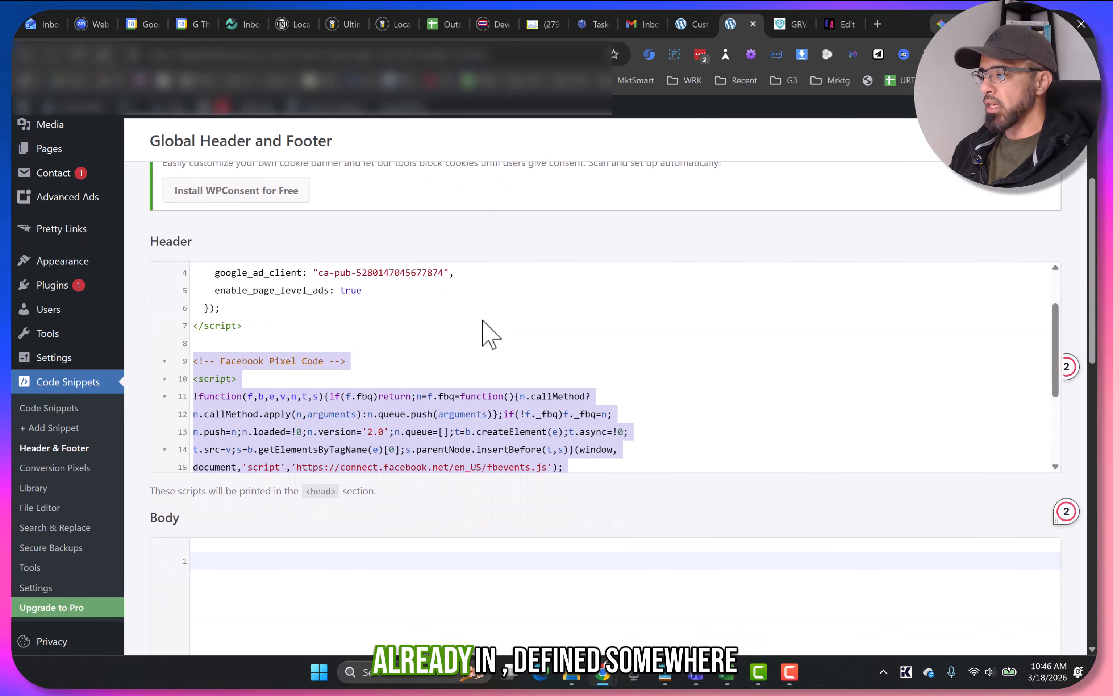
scroll(491, 316, "down", 2)
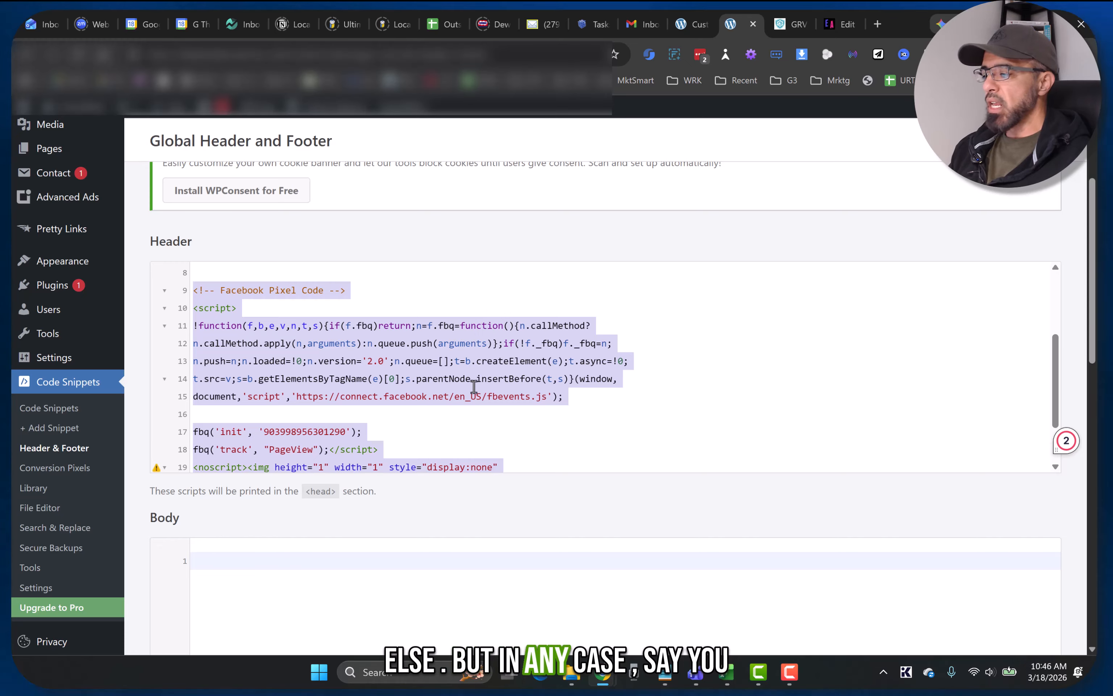
scroll(507, 365, "up", 4)
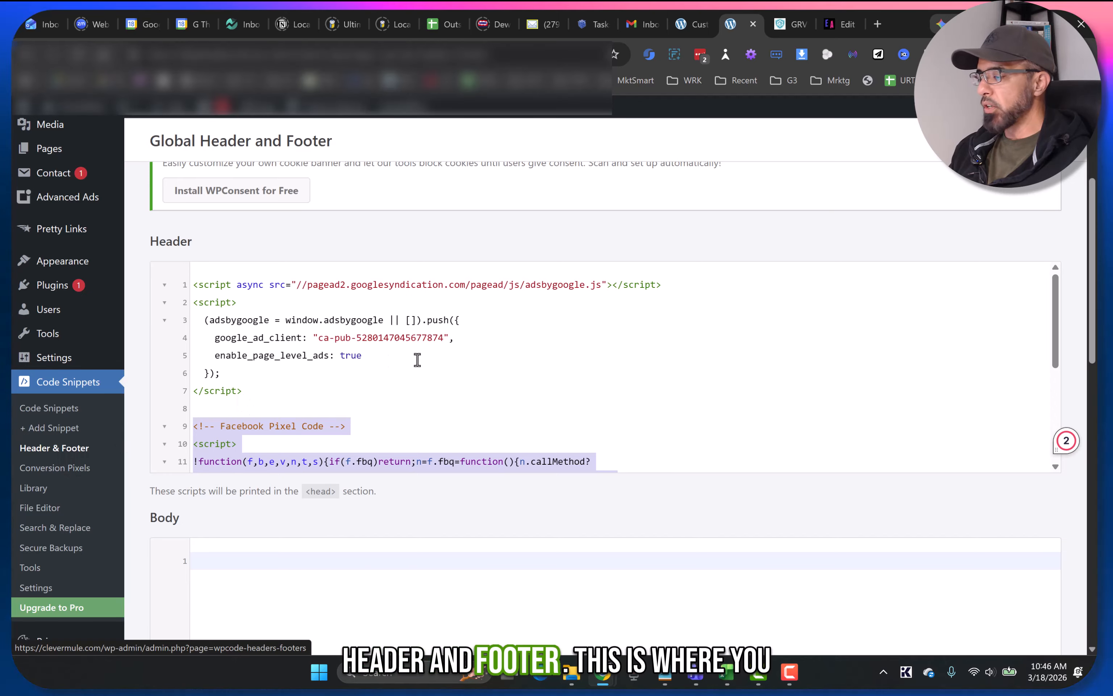
scroll(415, 358, "down", 3)
scroll(212, 355, "up", 2)
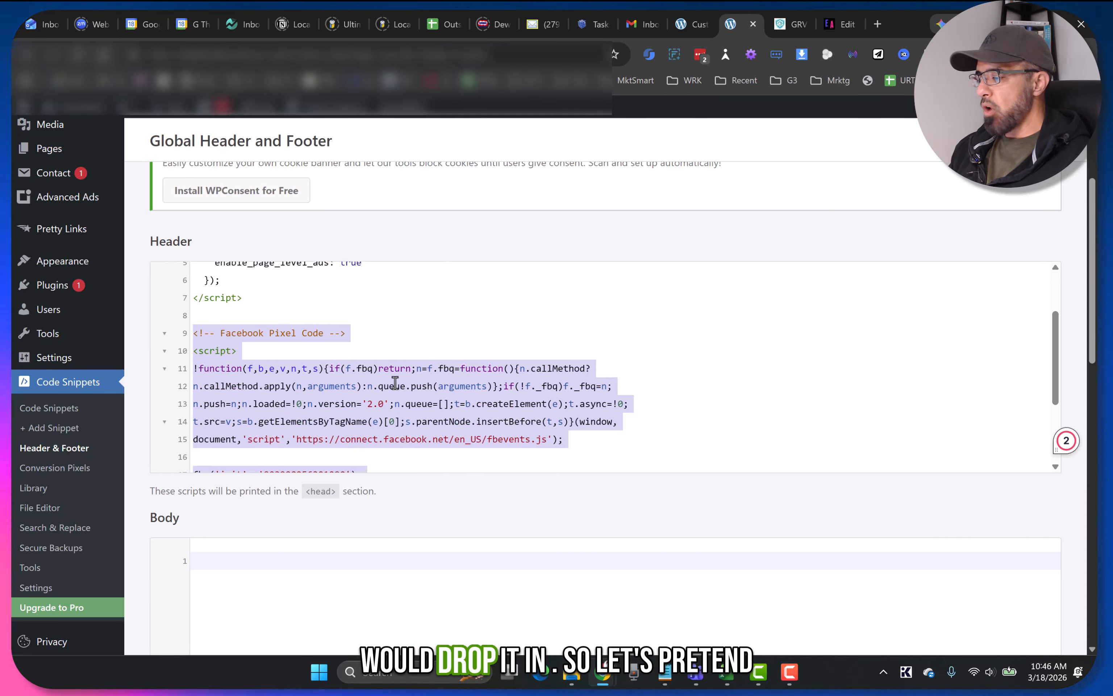
scroll(414, 359, "down", 5)
scroll(364, 369, "up", 3)
scroll(371, 325, "up", 3)
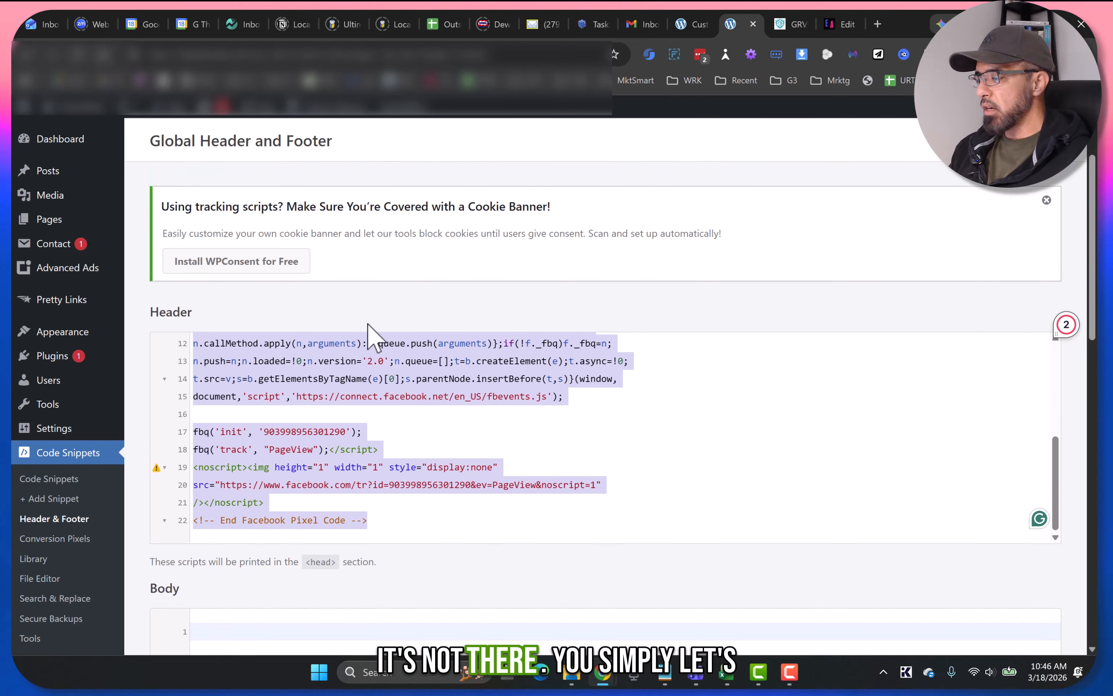
scroll(341, 368, "down", 3)
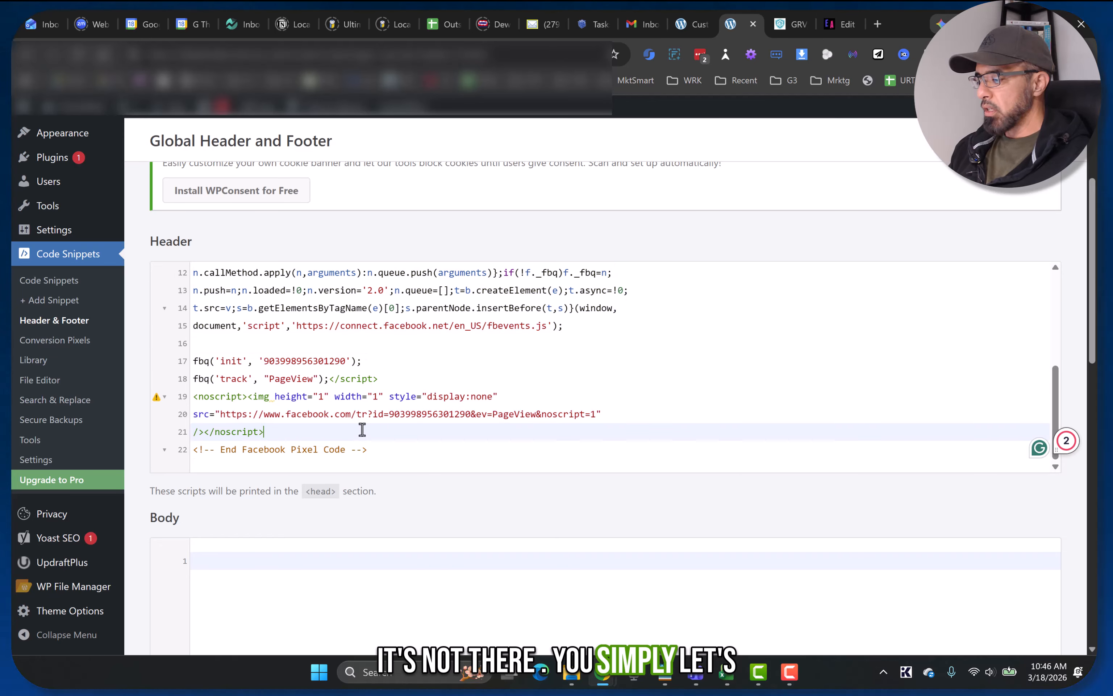
- Replace all the Header scripts with the copied Facebook Pixel code, and reload the page without saving
scroll(360, 414, "up", 4)
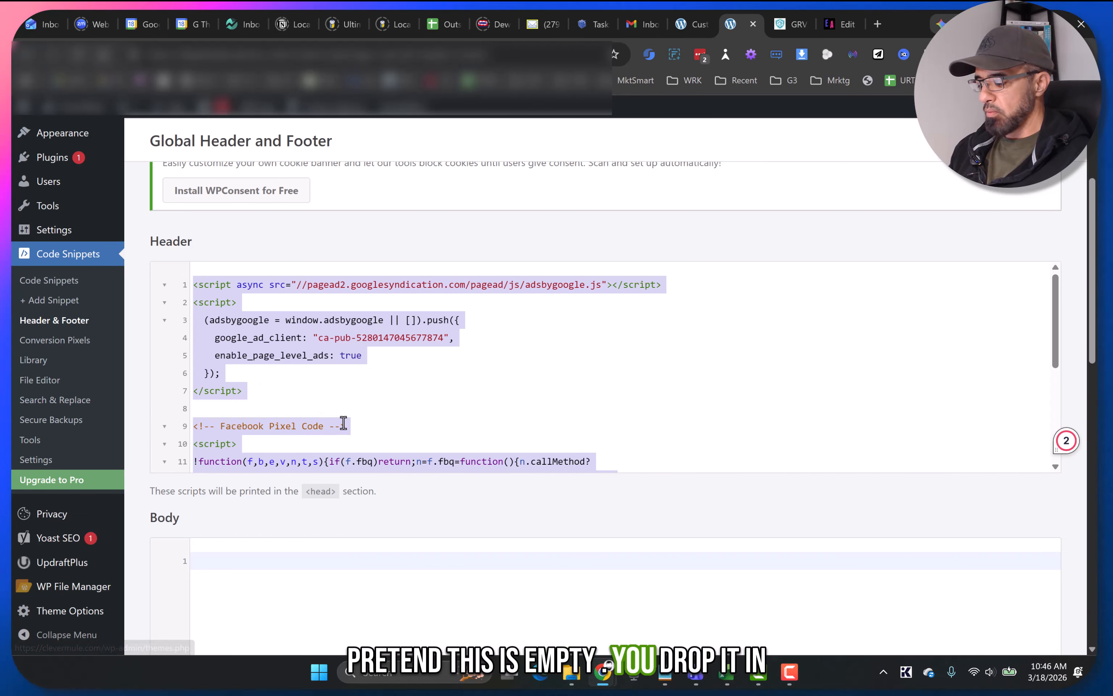
key("ctrl+v")
scroll(365, 414, "up", 5)
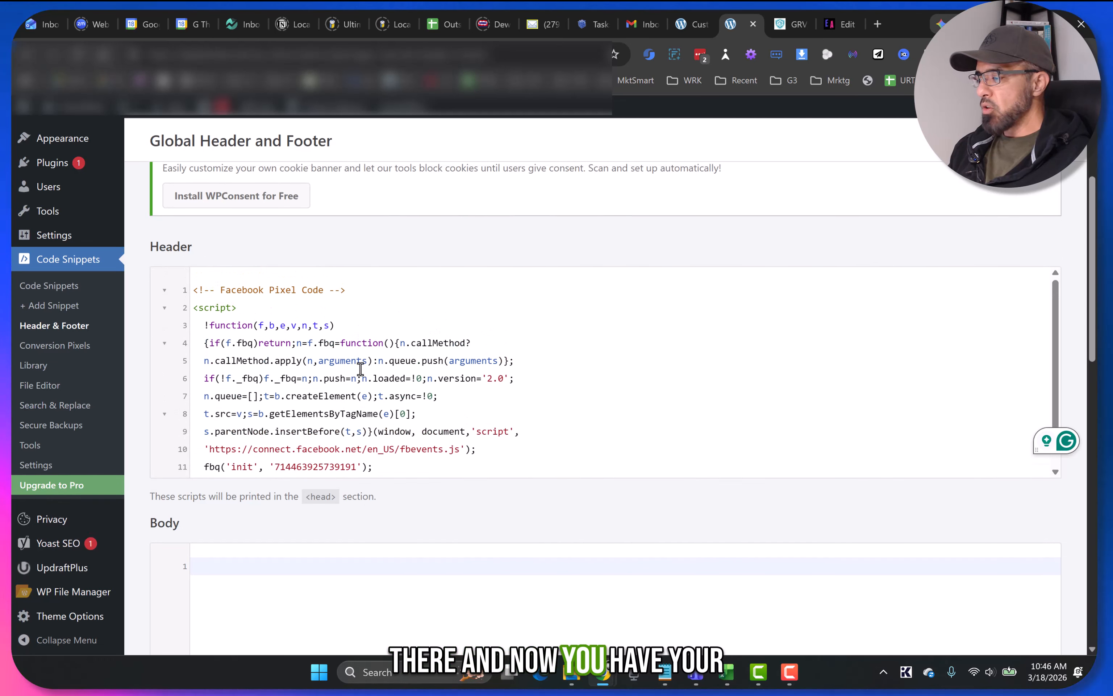
scroll(361, 368, "up", 2)
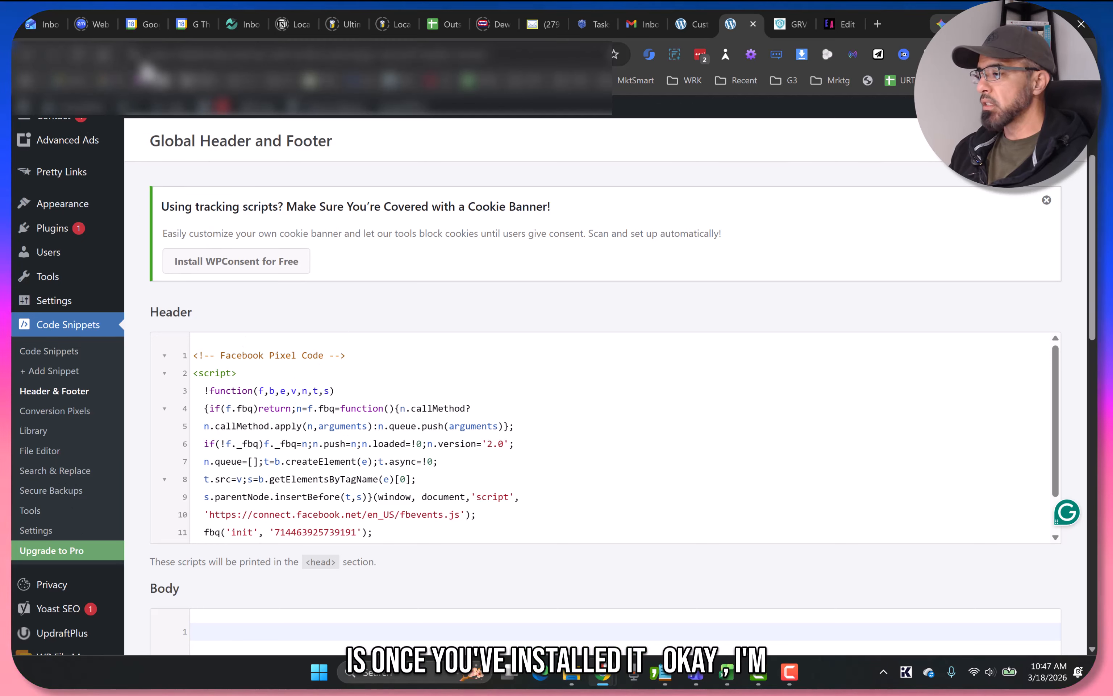
left_click(77, 56)
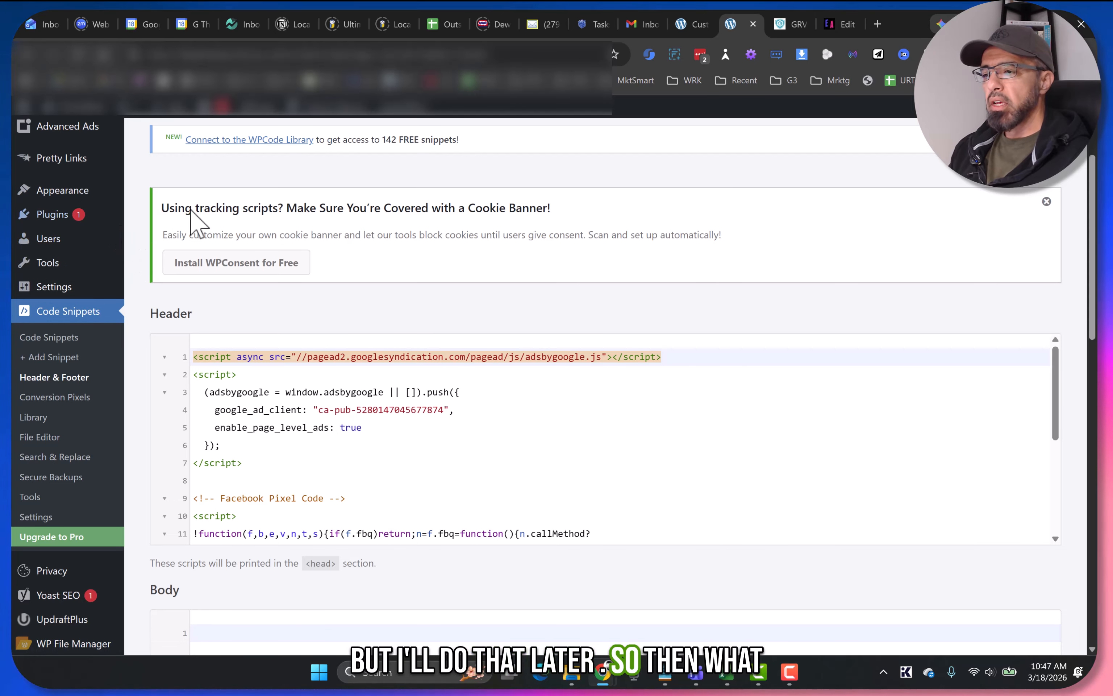
- Switch to the Elegant Authority site, leave the unsaved header.php edit for the front end, and check it with Meta Pixel Helper
left_click(838, 19)
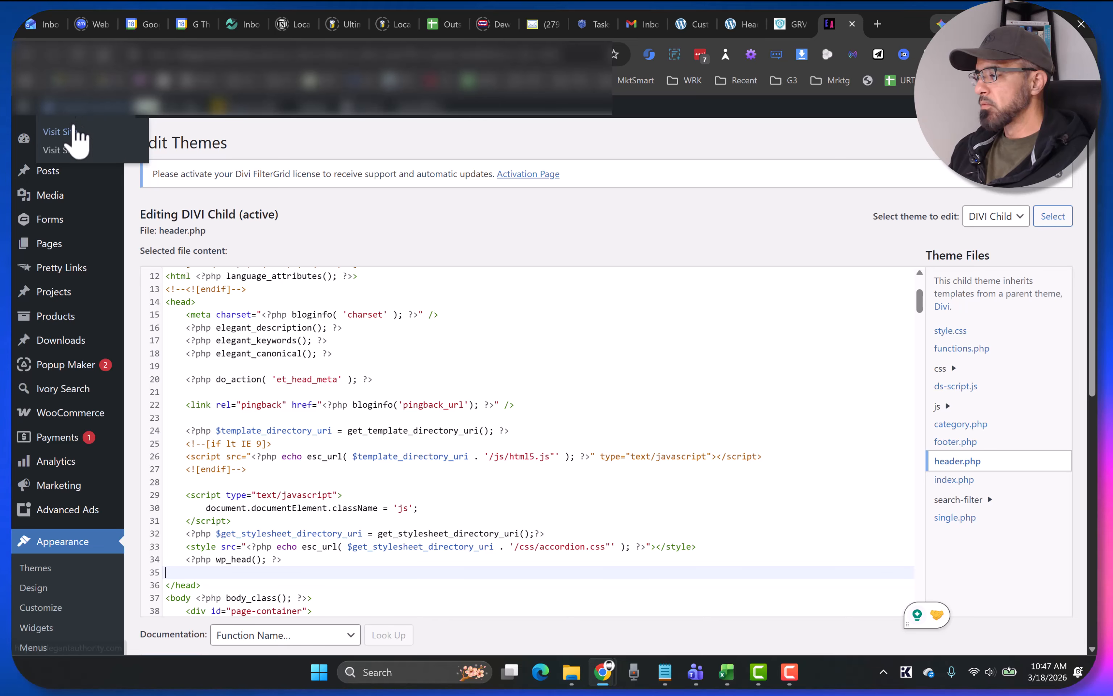
left_click(75, 130)
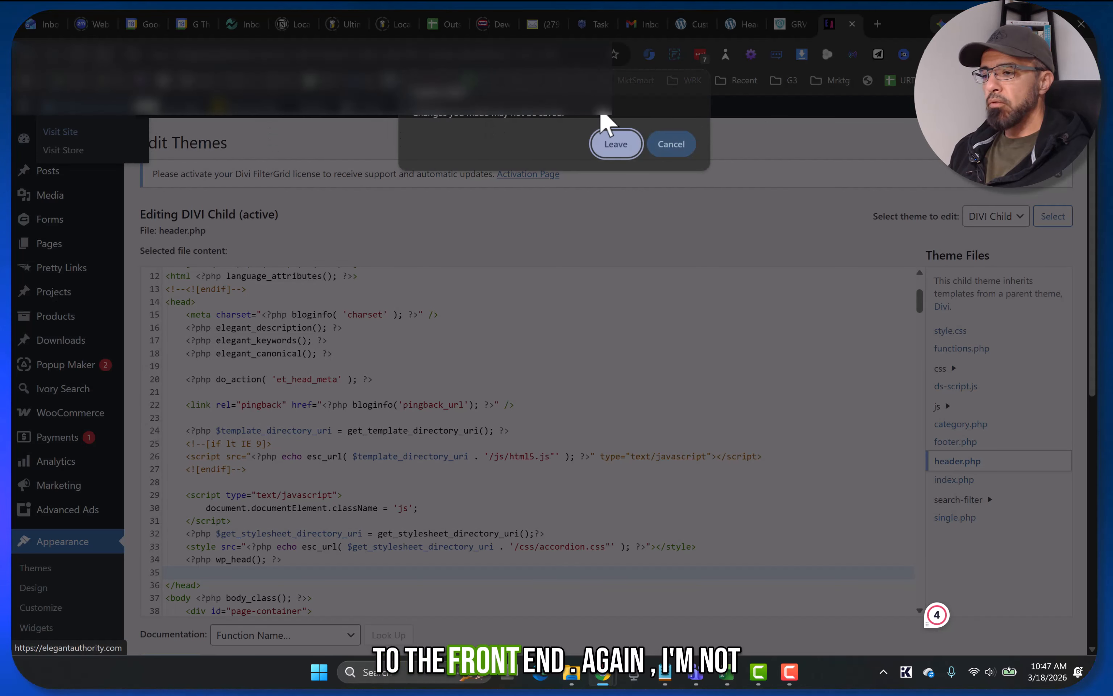
left_click(618, 147)
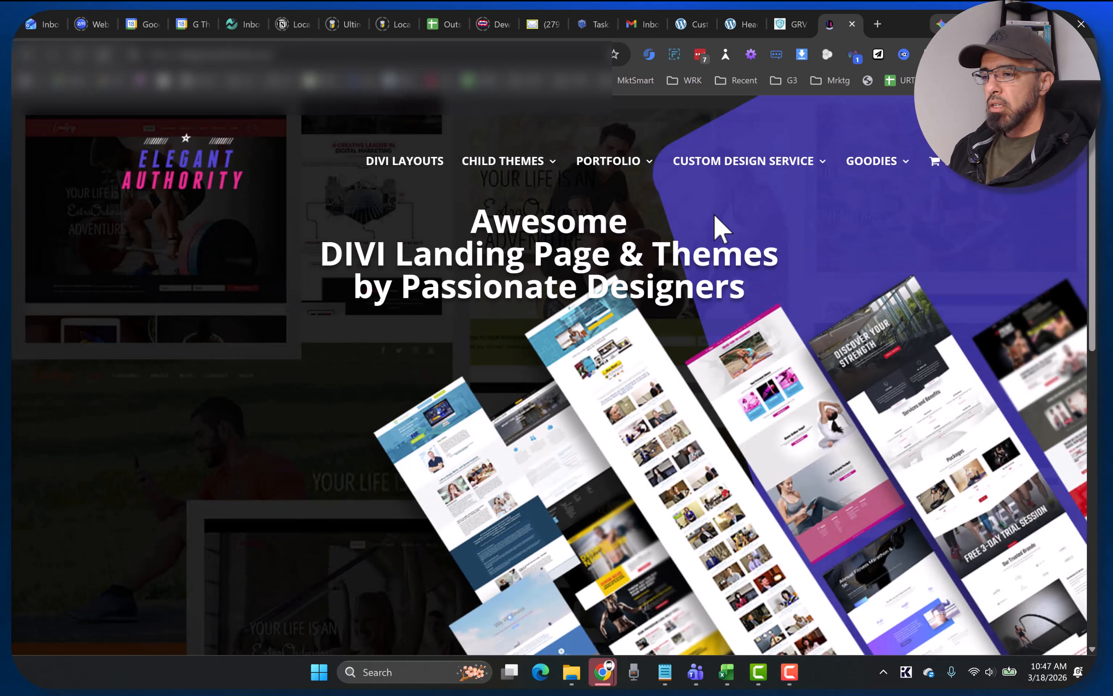
left_click(854, 55)
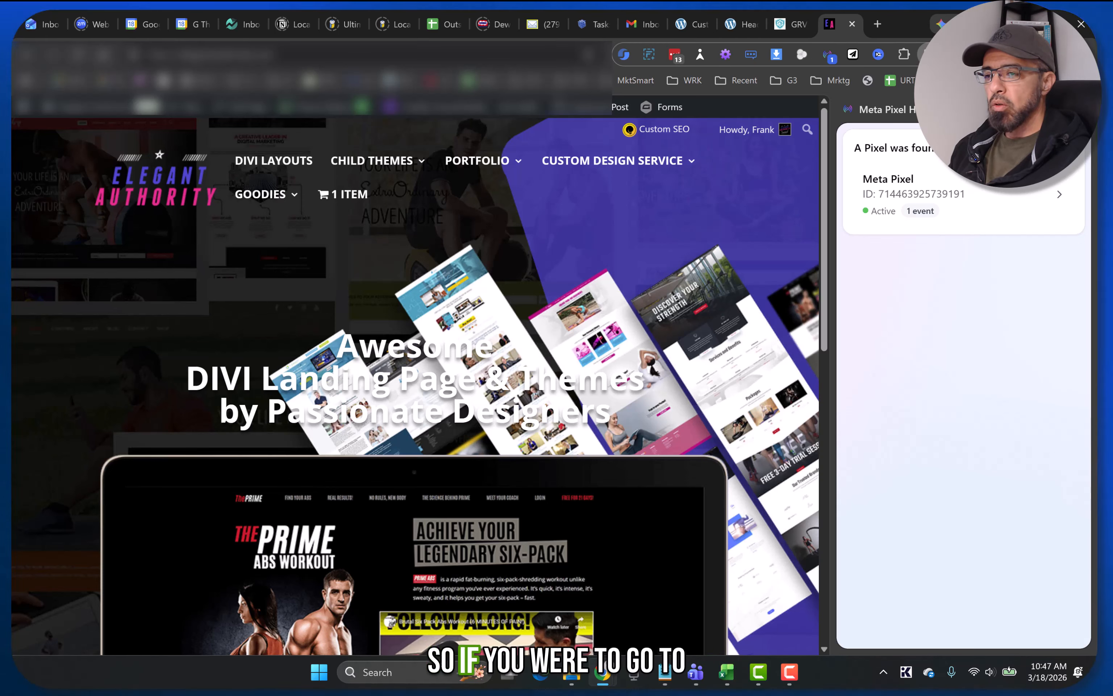
- Go from the browser's extension manager to the Chrome Web Store, search for "Meta Pixel" and open the Meta Pixel Helper listing
left_click(904, 55)
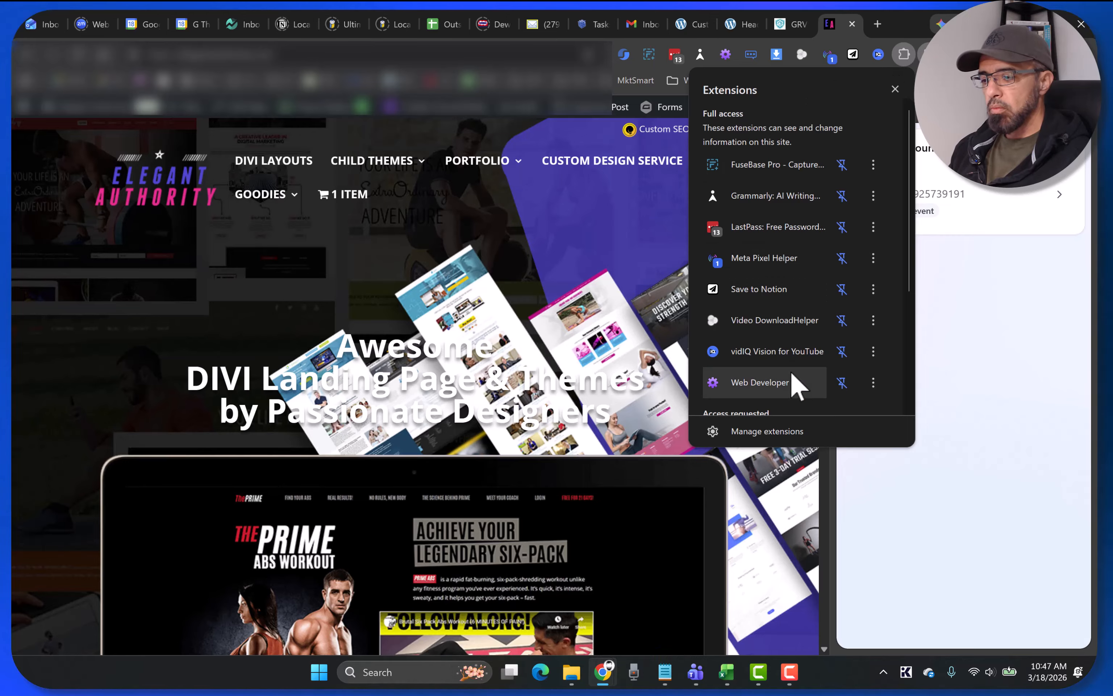
left_click(757, 433)
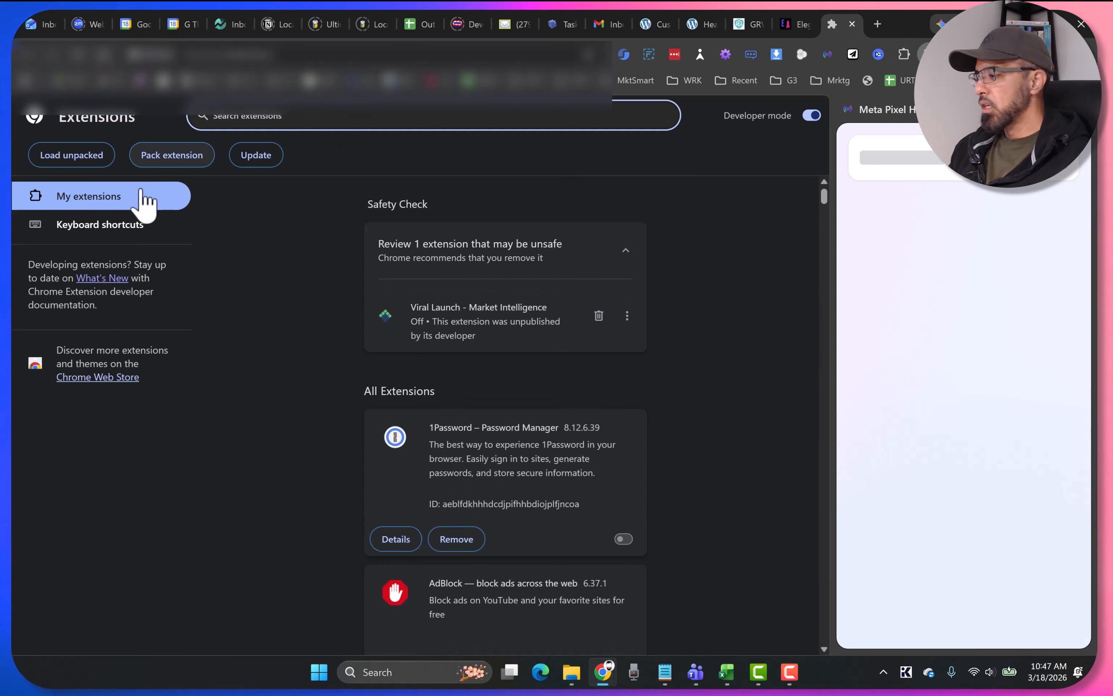
left_click(104, 381)
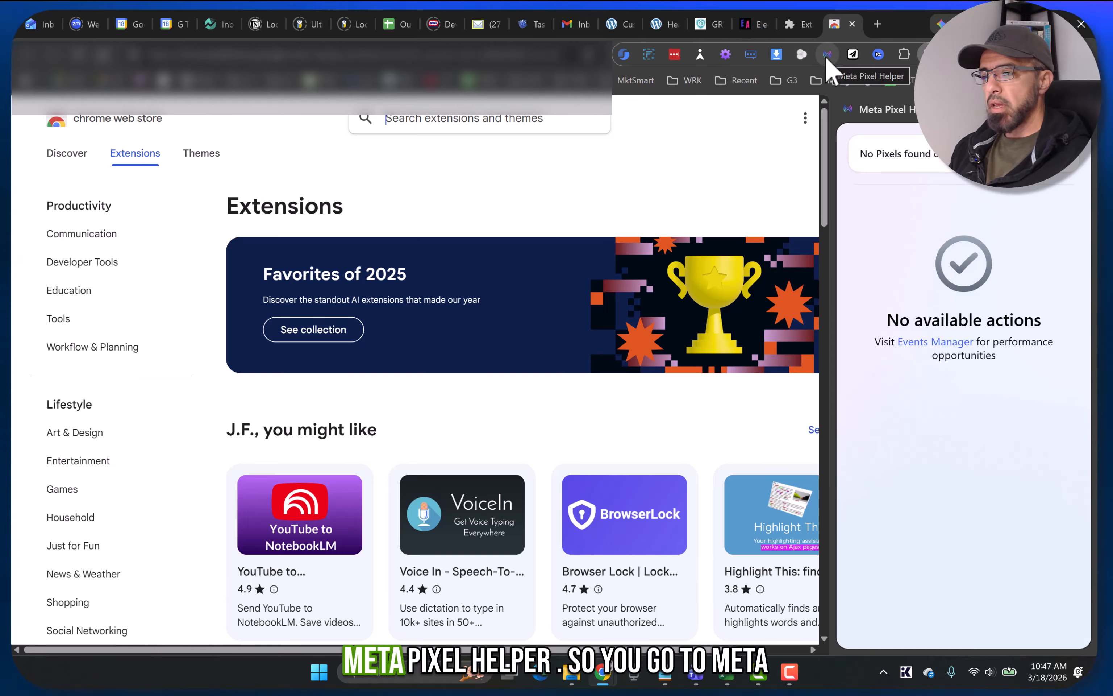
type("Meta Pixel")
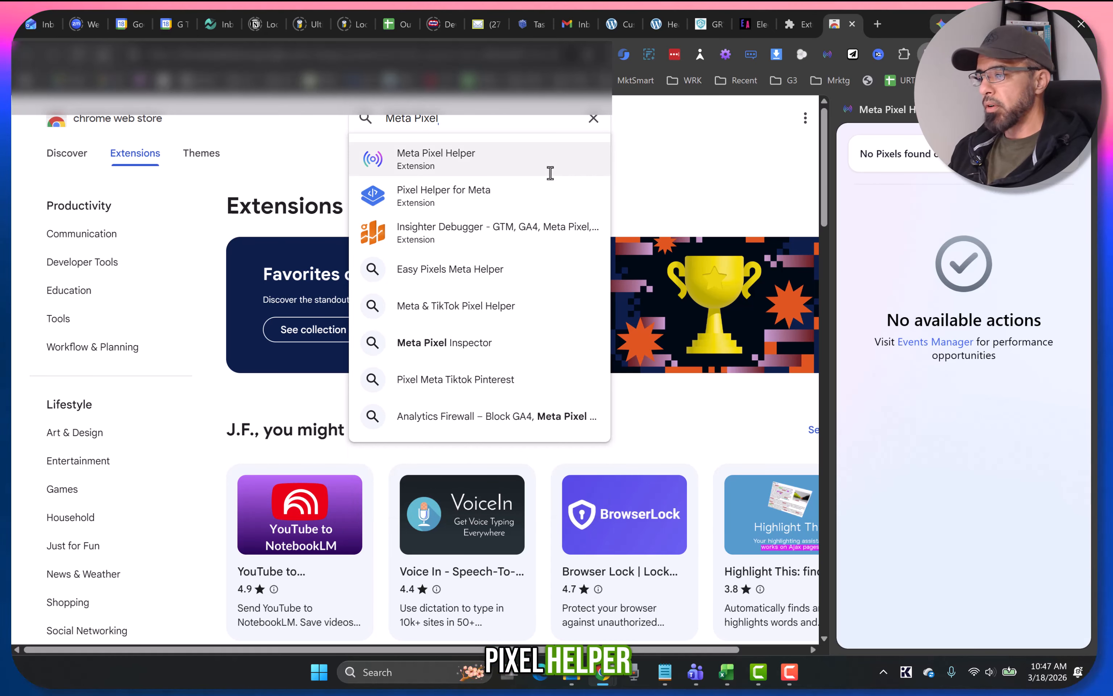
left_click(442, 157)
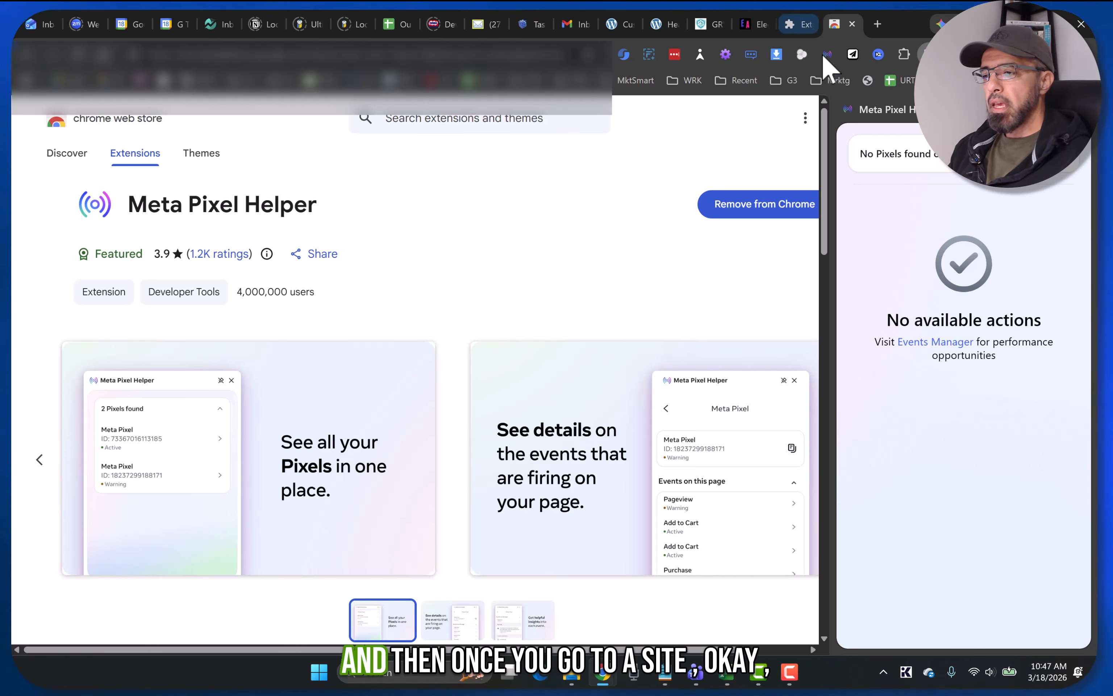
- Return to the Elegant Authority site, close Meta Pixel Helper, reload the page and run the helper on it again
left_click(752, 27)
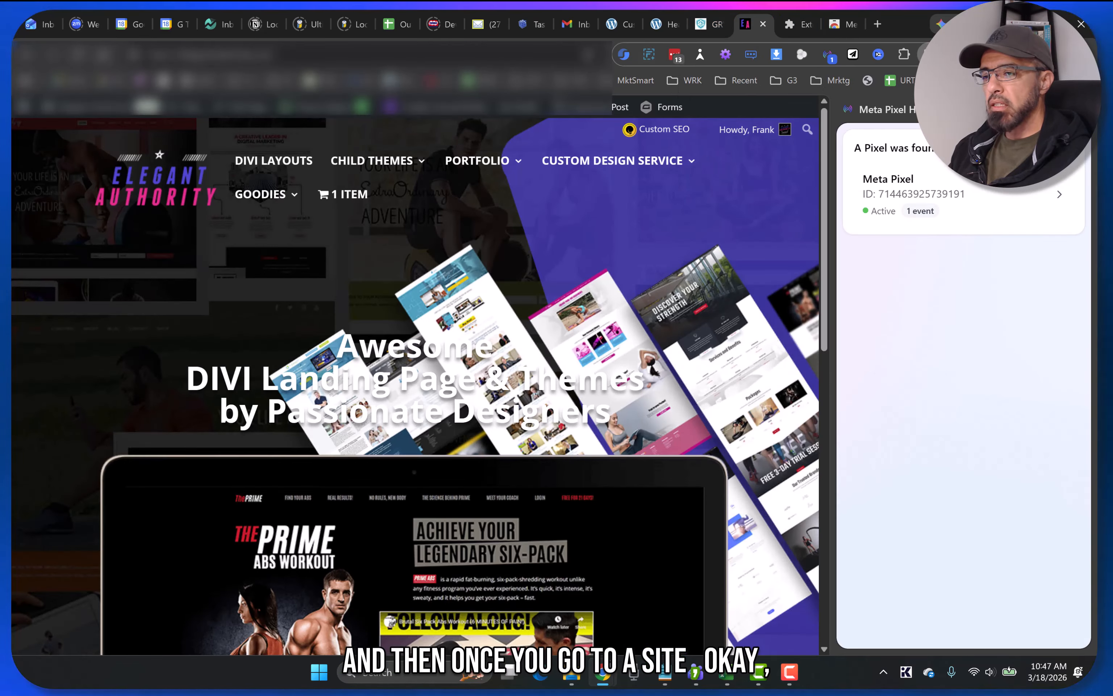
left_click(828, 54)
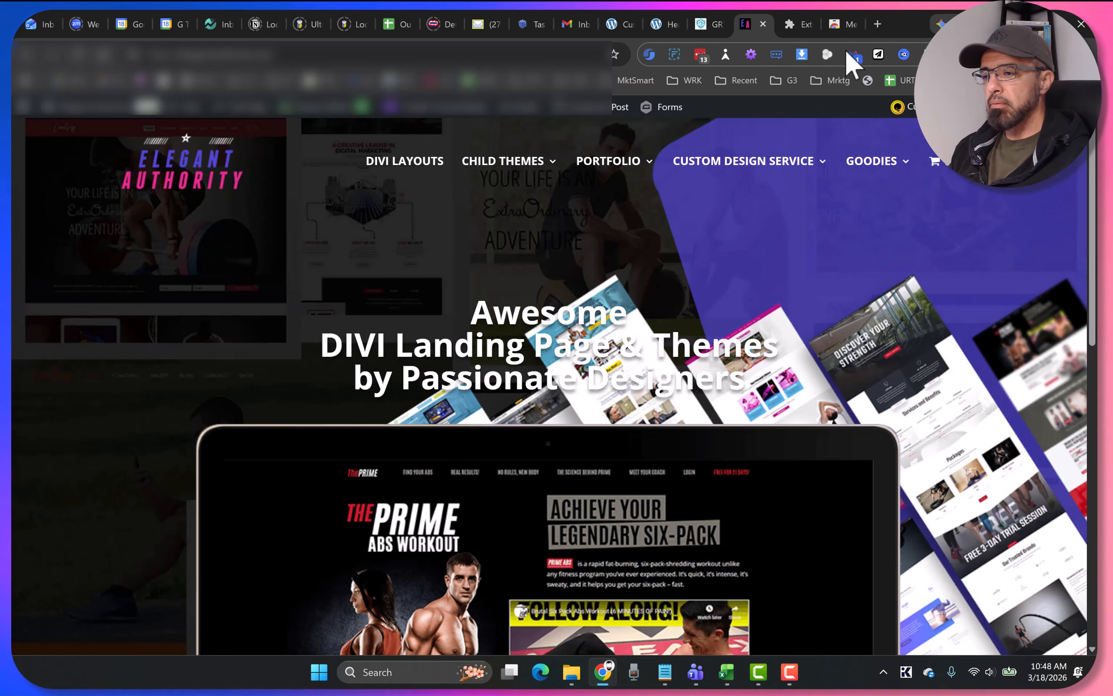
left_click(81, 57)
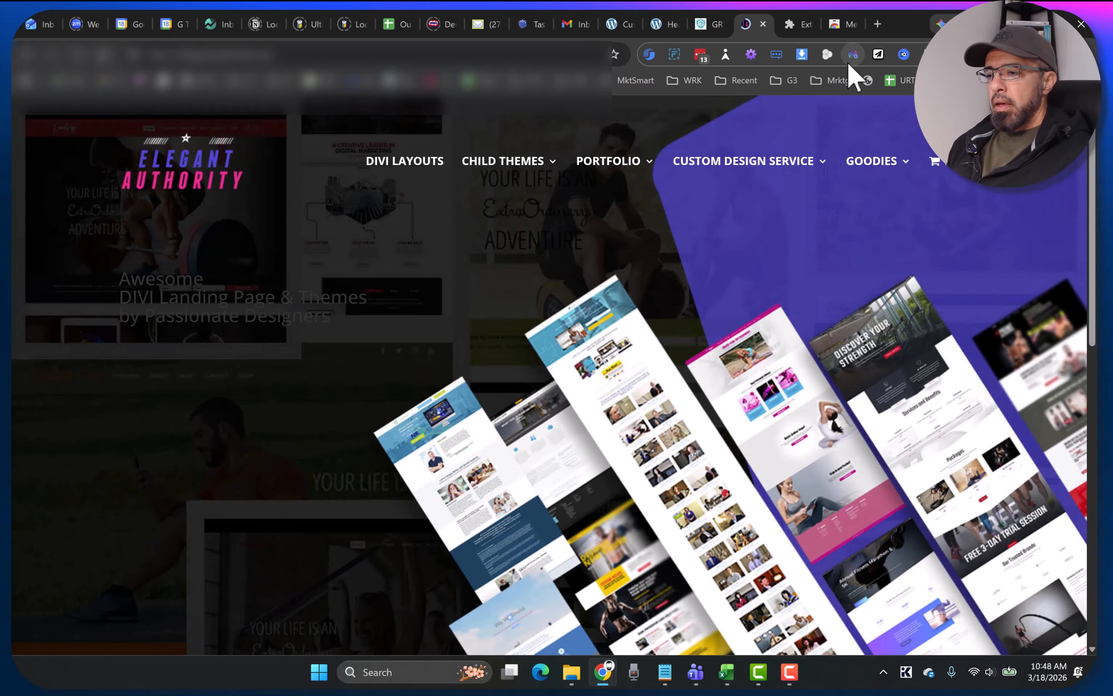
left_click(855, 55)
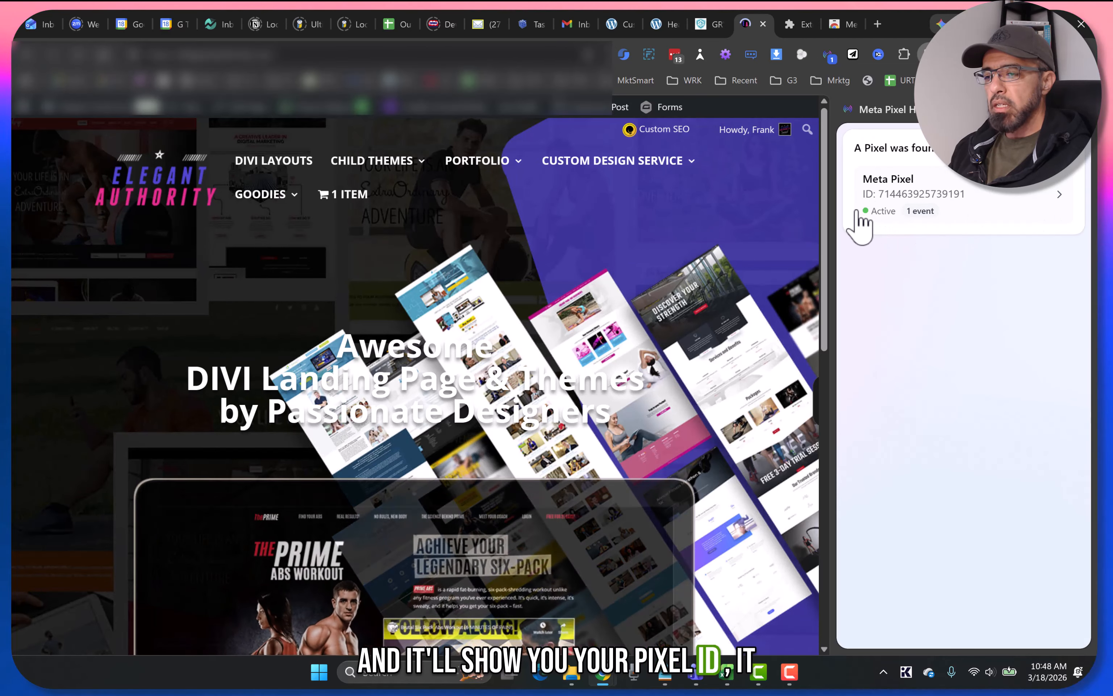
- Examine the detected pixel's details and its PageView event parameters in Meta Pixel Helper, and return to the pixel overview
left_click(1059, 199)
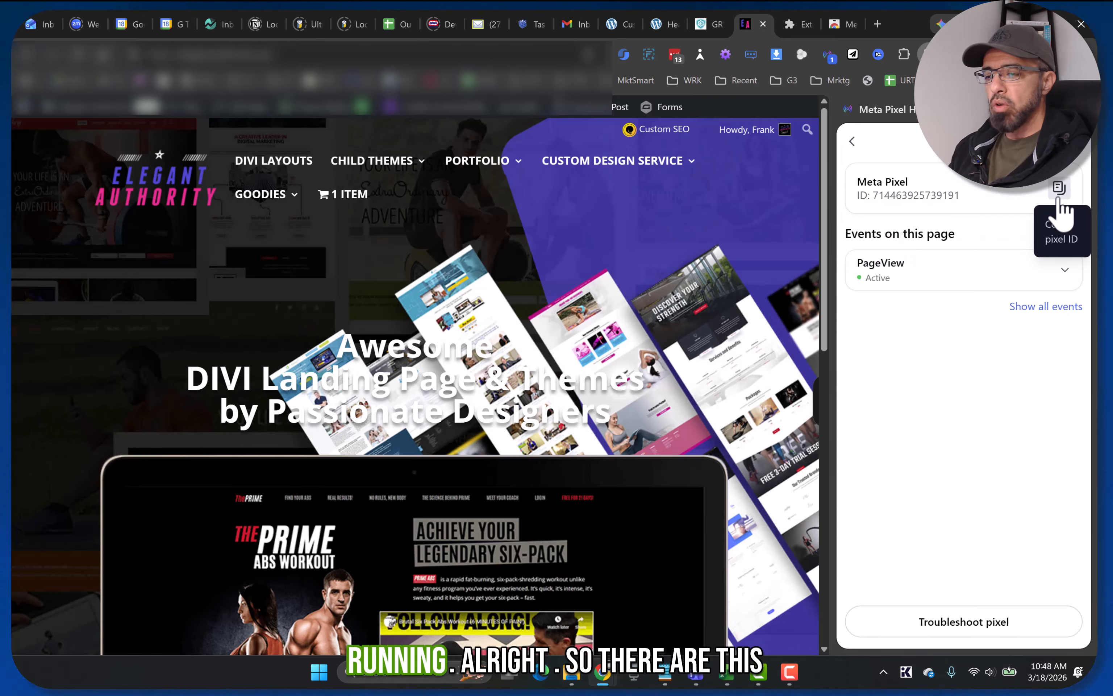
left_click(1066, 271)
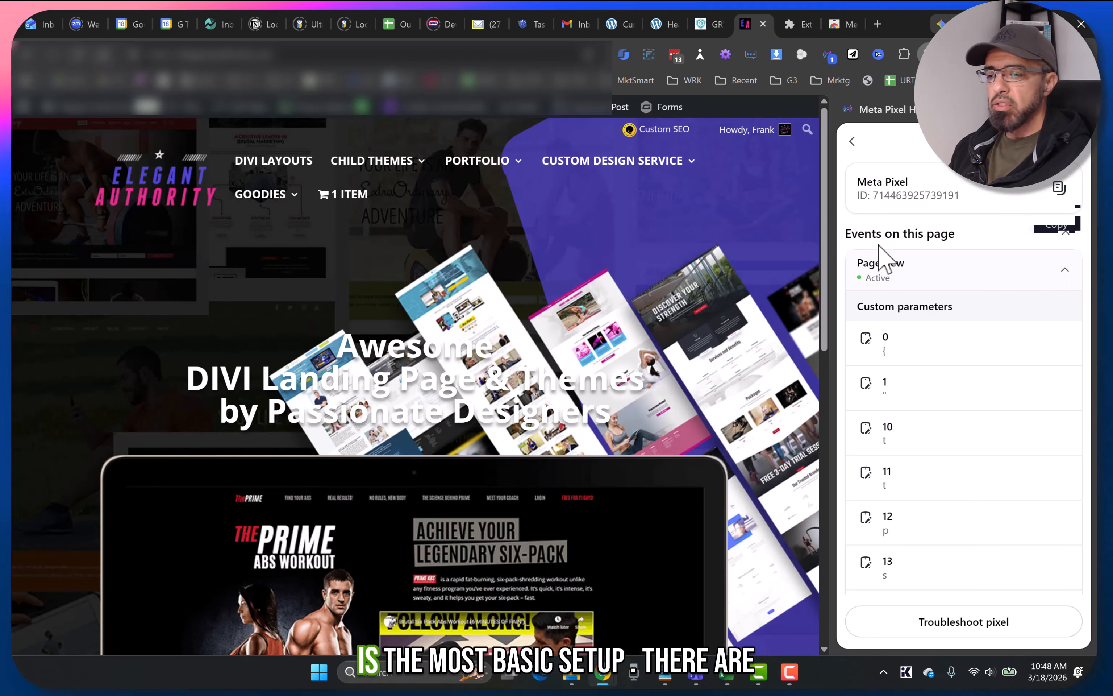
left_click(1062, 272)
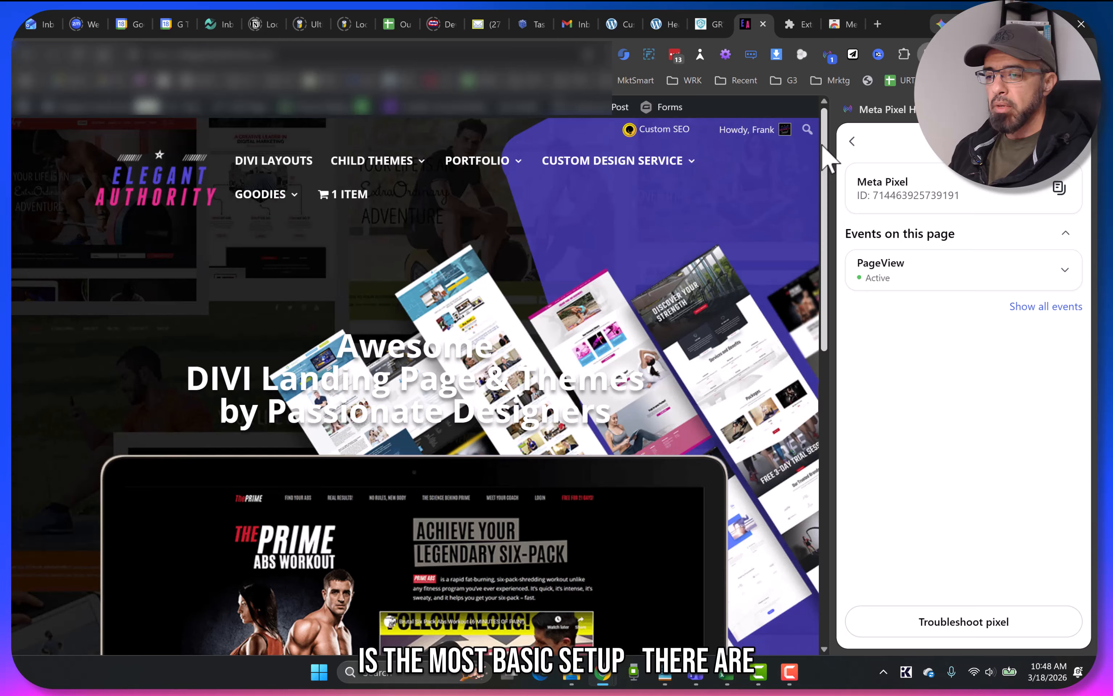
left_click(852, 141)
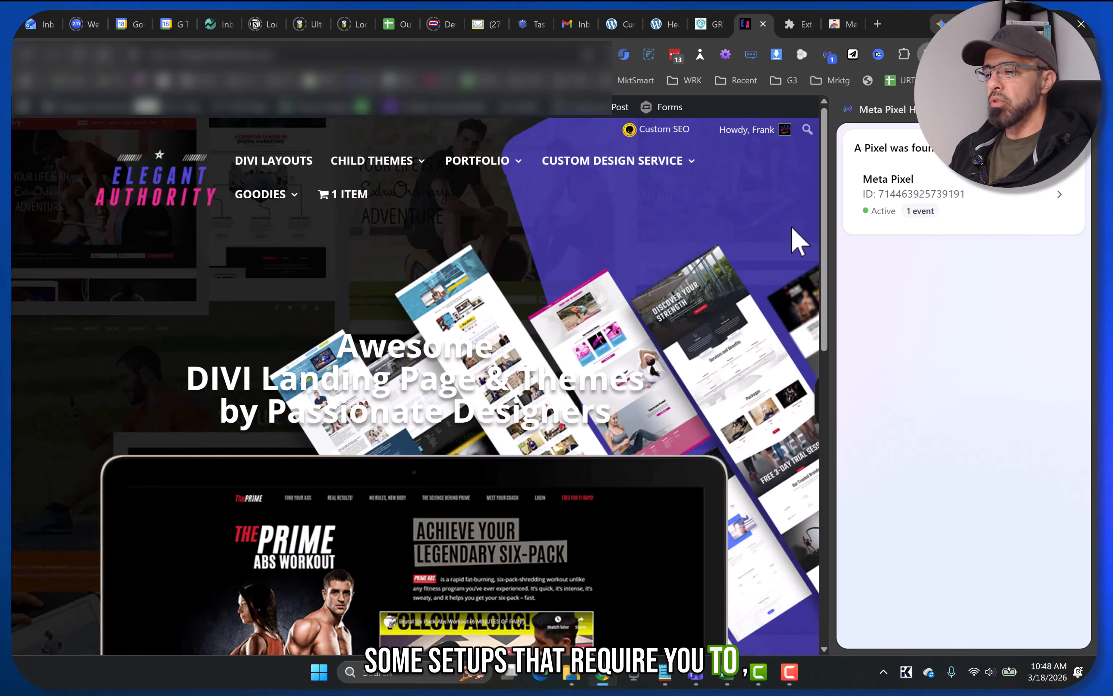